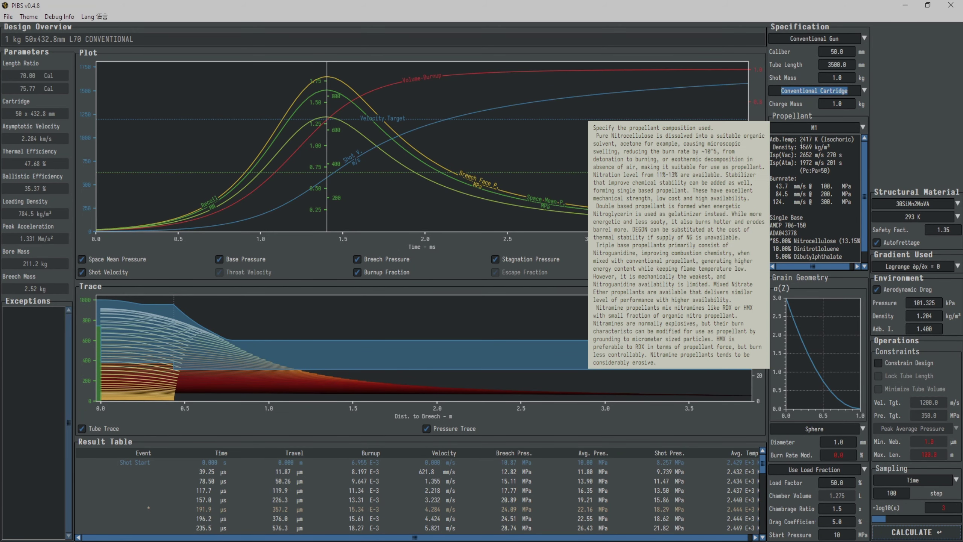
Step: Switch the Specification gun type to Recoiless Gun and run the ballistics calculation
{"action": "left_click", "coordinate": [822, 39]}
{"action": "left_click", "coordinate": [822, 58]}
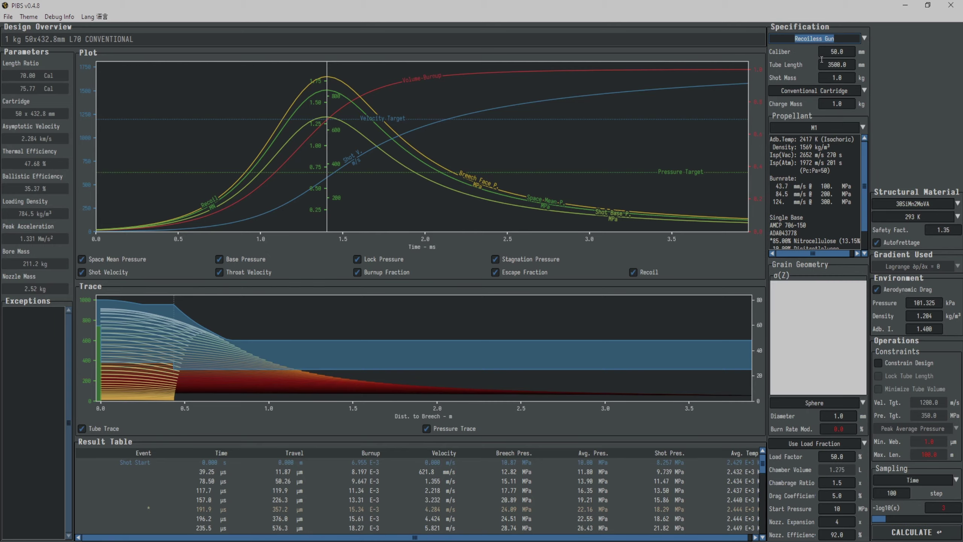
{"action": "left_click", "coordinate": [913, 535]}
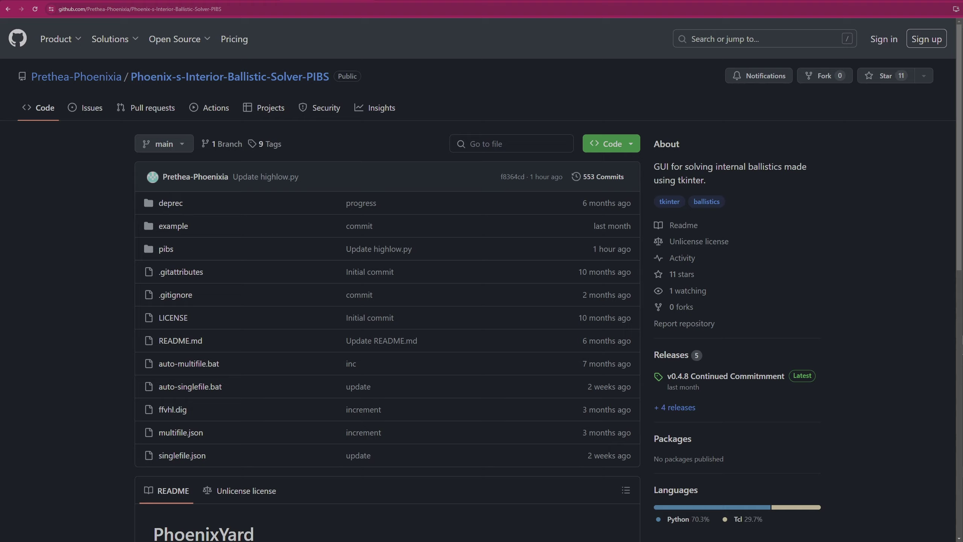
{"action": "scroll", "coordinate": [948, 292], "scroll_direction": "down", "scroll_amount": 10}
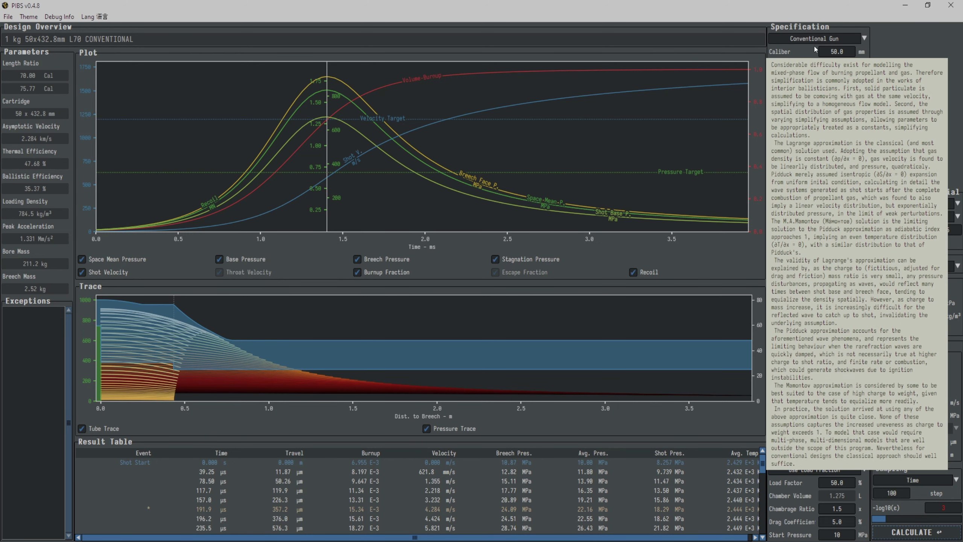
{"action": "left_click", "coordinate": [815, 38]}
{"action": "left_click", "coordinate": [818, 57]}
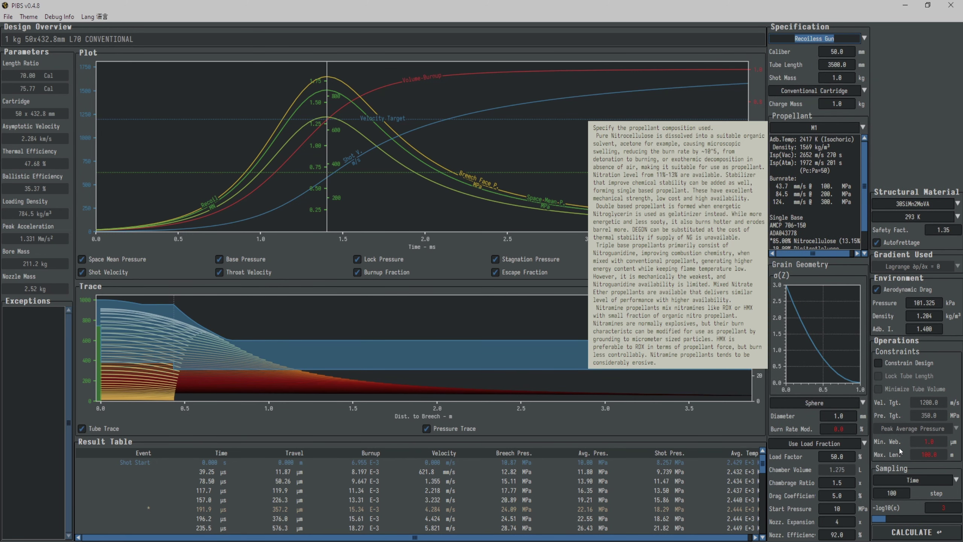
{"action": "left_click", "coordinate": [914, 532]}
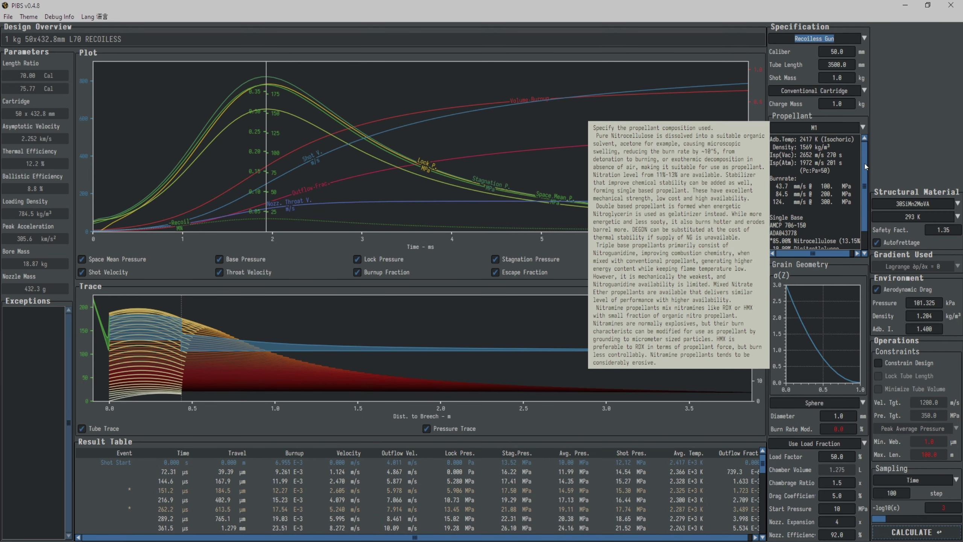
{"action": "left_click_drag", "start_coordinate": [865, 166], "coordinate": [865, 192]}
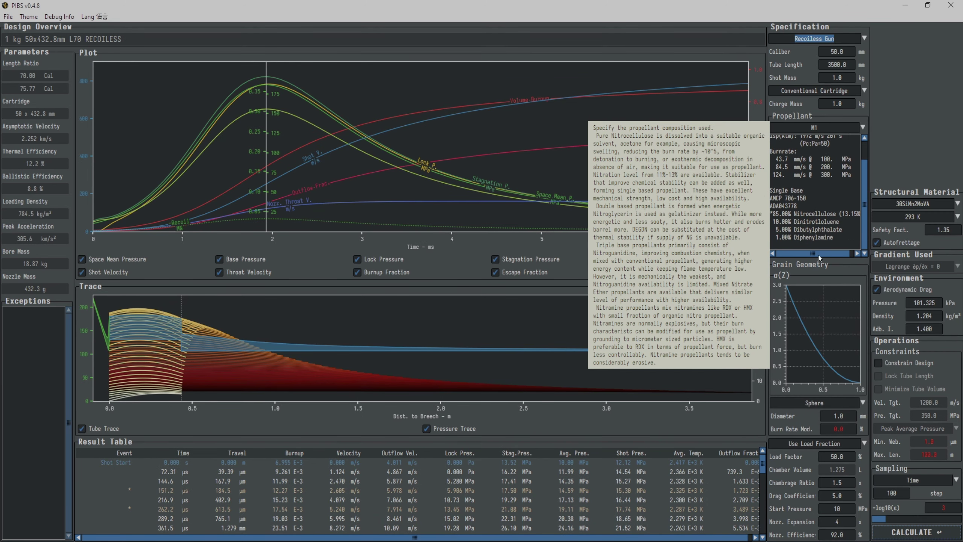
{"action": "left_click_drag", "start_coordinate": [820, 257], "coordinate": [836, 257]}
Step: Set material temperature to 893 K and recalculate with ASTM A723 Grade 2 structural material
{"action": "left_click", "coordinate": [933, 218]}
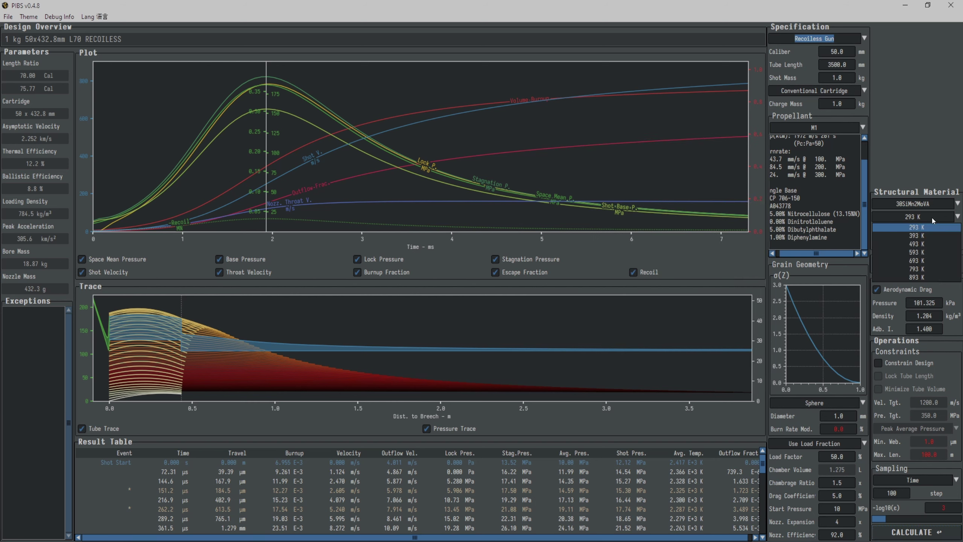
{"action": "left_click", "coordinate": [916, 277]}
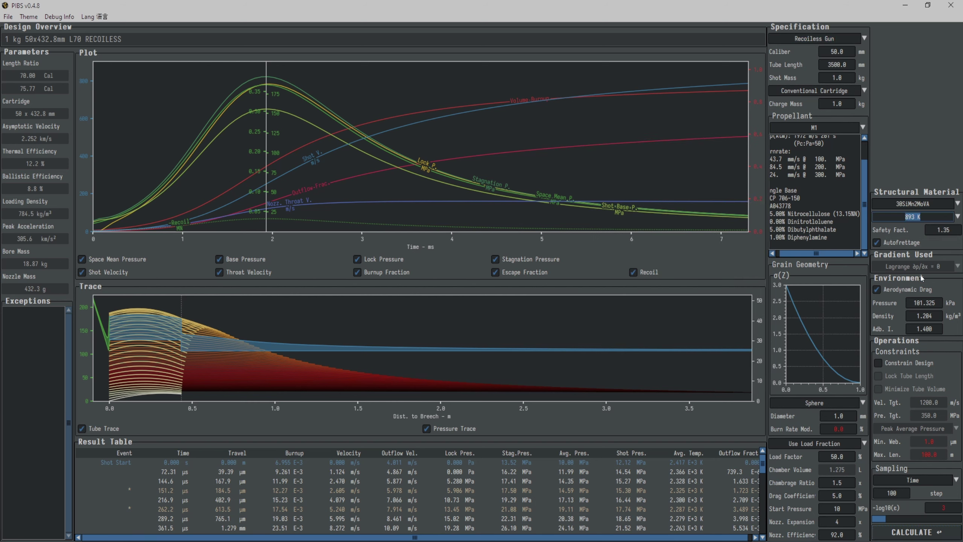
{"action": "left_click", "coordinate": [910, 533]}
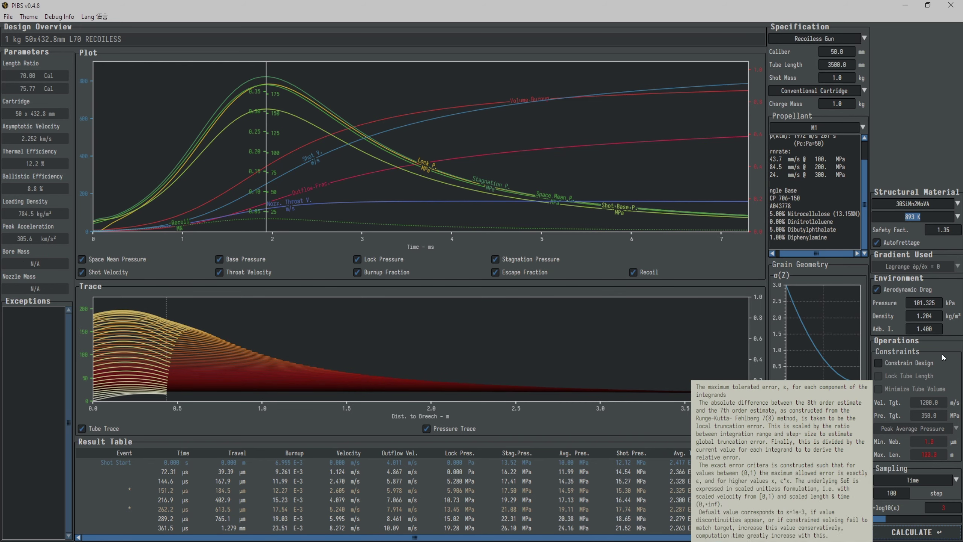
{"action": "scroll", "coordinate": [947, 207], "scroll_direction": "up", "scroll_amount": 3}
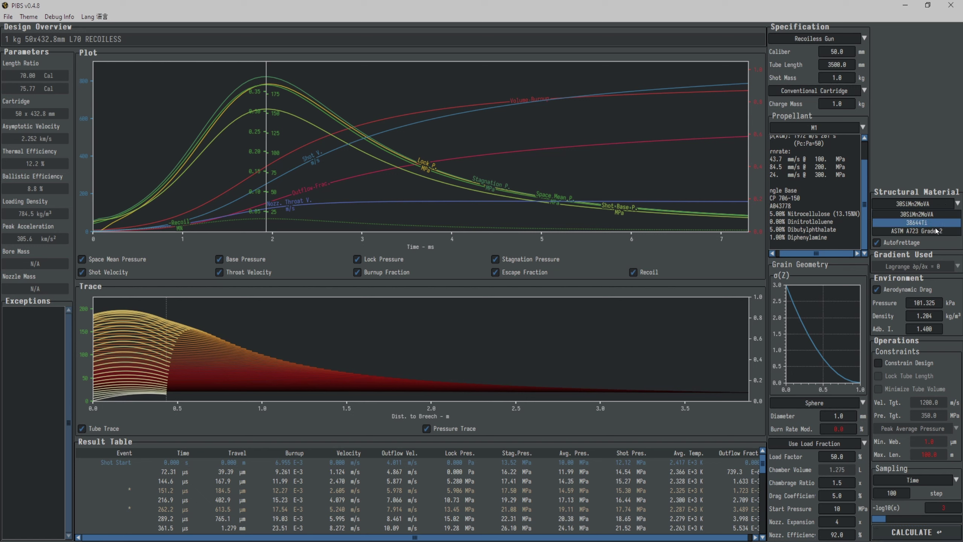
{"action": "left_click", "coordinate": [908, 533]}
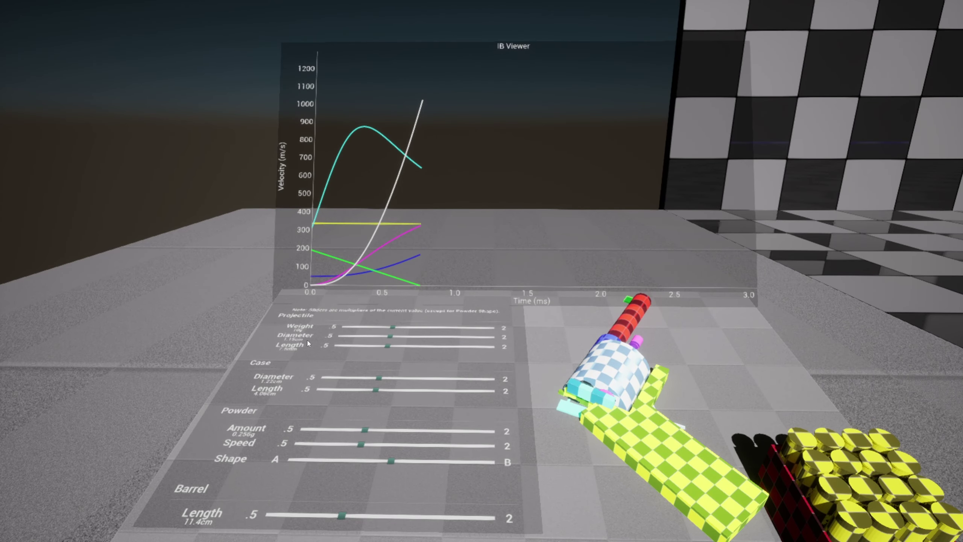
Step: Adjust the IB Viewer weight, barrel length, powder speed, amount and grain shape sliders for the 21.76cm load
{"action": "left_click_drag", "start_coordinate": [393, 327], "coordinate": [459, 342]}
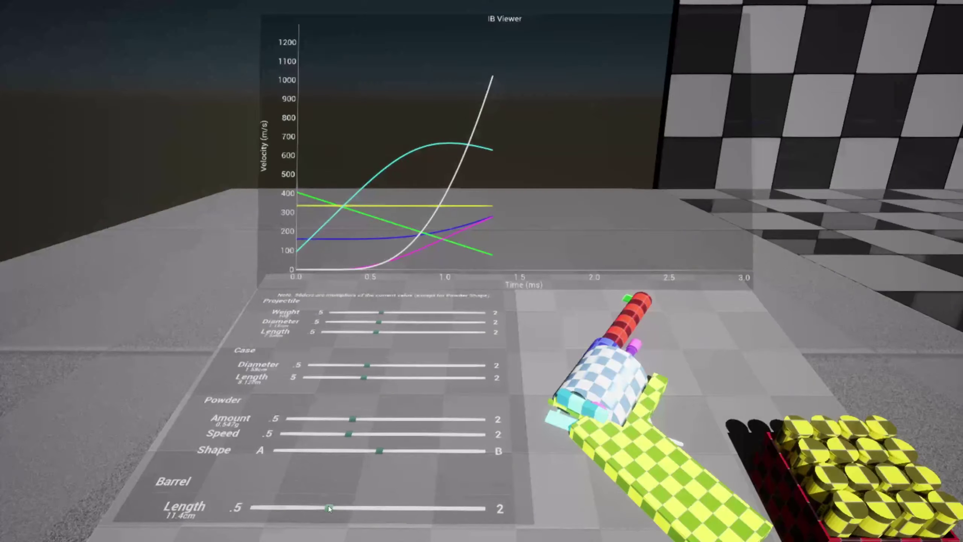
{"action": "left_click_drag", "start_coordinate": [329, 509], "coordinate": [472, 512]}
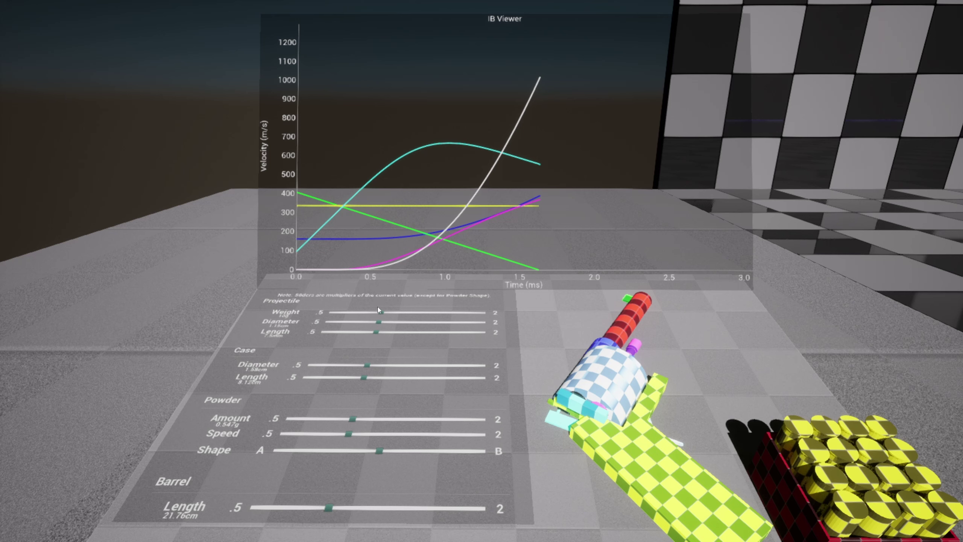
{"action": "left_click_drag", "start_coordinate": [380, 311], "coordinate": [473, 317]}
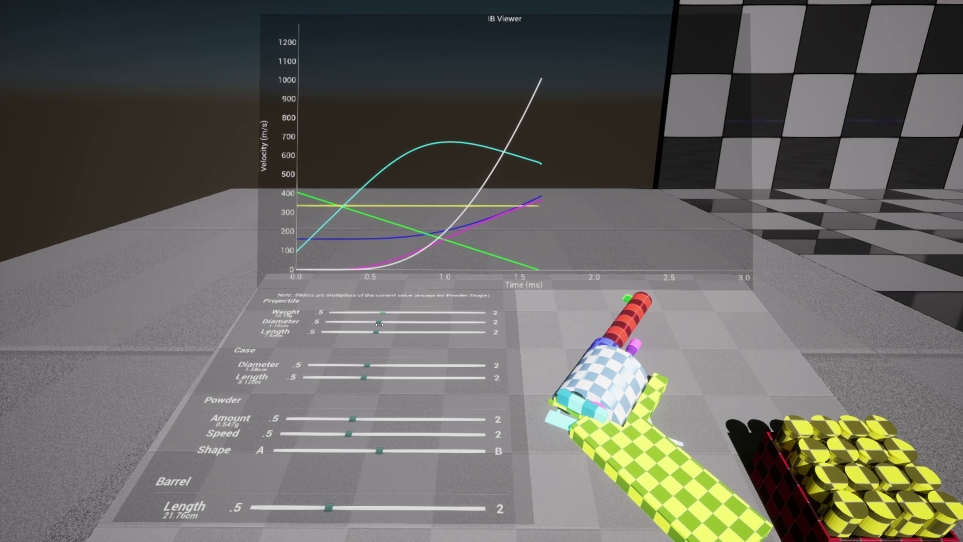
{"action": "mouse_move", "coordinate": [349, 439]}
{"action": "left_mouse_down"}
{"action": "mouse_move", "coordinate": [484, 425]}
{"action": "mouse_move", "coordinate": [348, 434]}
{"action": "mouse_move", "coordinate": [420, 451]}
{"action": "mouse_move", "coordinate": [346, 446]}
{"action": "mouse_move", "coordinate": [363, 446]}
{"action": "left_mouse_up"}
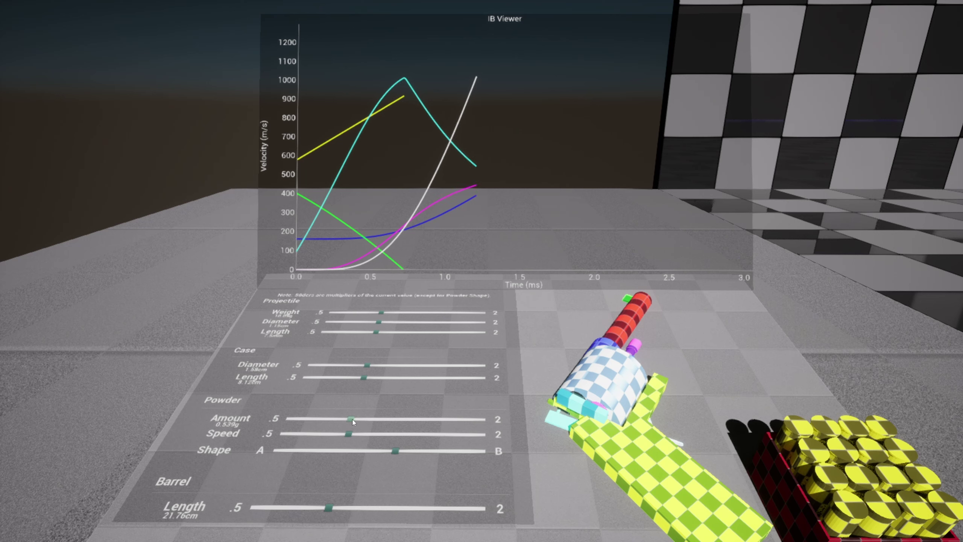
{"action": "left_click_drag", "start_coordinate": [352, 419], "coordinate": [432, 421]}
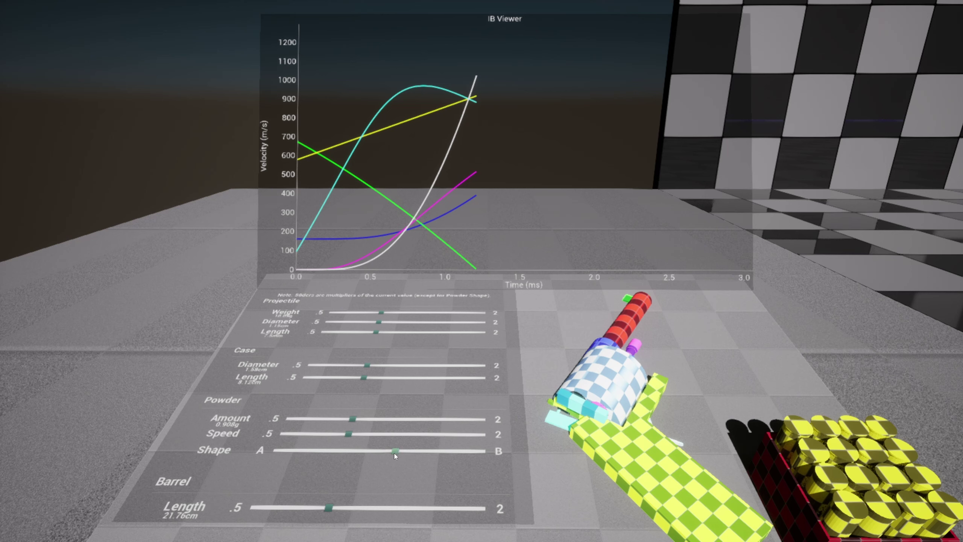
{"action": "left_click_drag", "start_coordinate": [395, 455], "coordinate": [367, 451]}
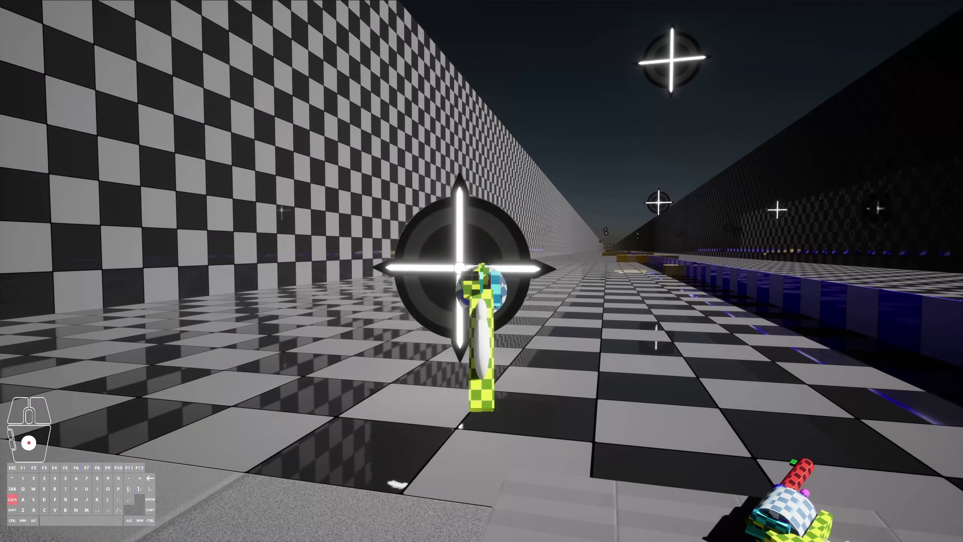
Step: Strafe along the range, aim down the revolver's sights and fire at the crosshair targets
{"action": "key", "text": "d"}
{"action": "right_click", "coordinate": [482, 271]}
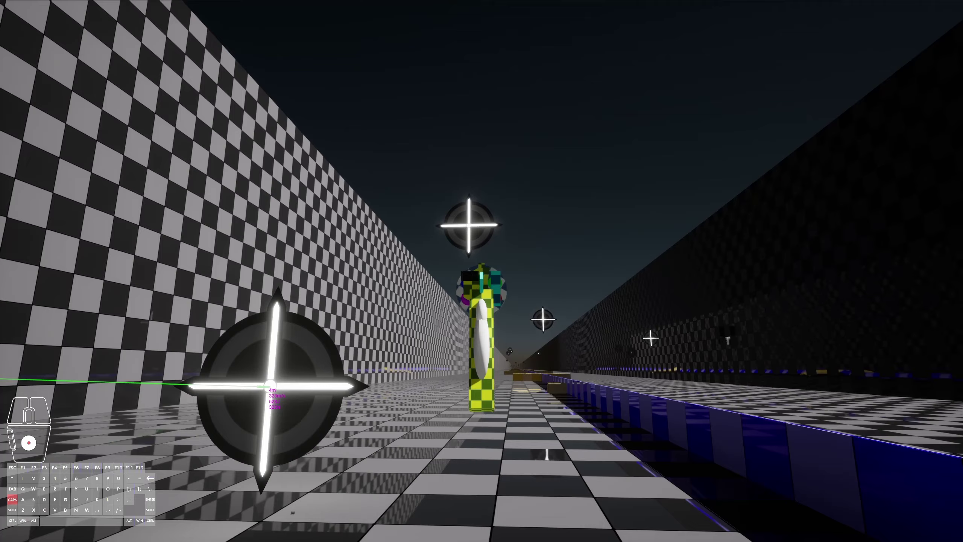
{"action": "right_click", "coordinate": [481, 270]}
{"action": "right_click_drag", "start_coordinate": [482, 271], "coordinate": [538, 342]}
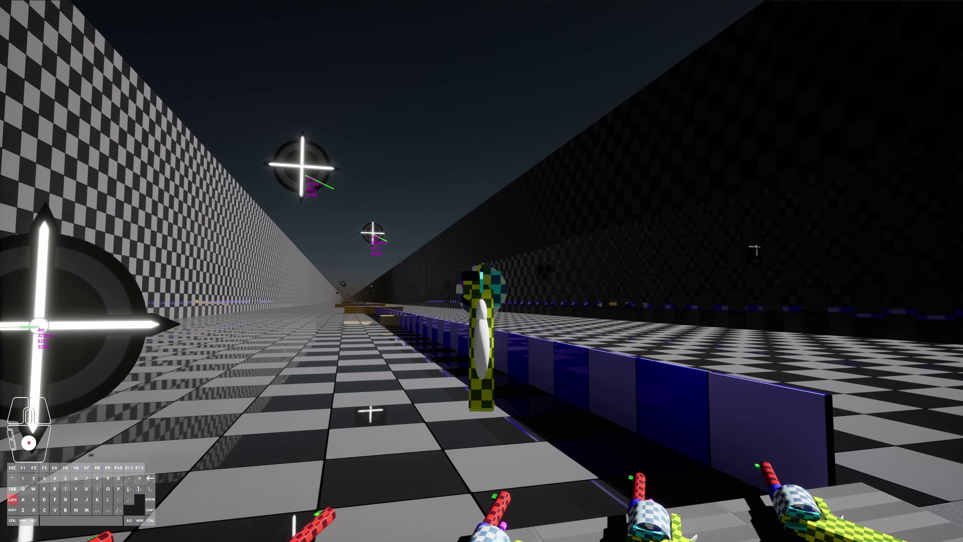
{"action": "right_click_drag", "start_coordinate": [481, 271], "coordinate": [482, 281]}
{"action": "middle_click", "coordinate": [481, 271]}
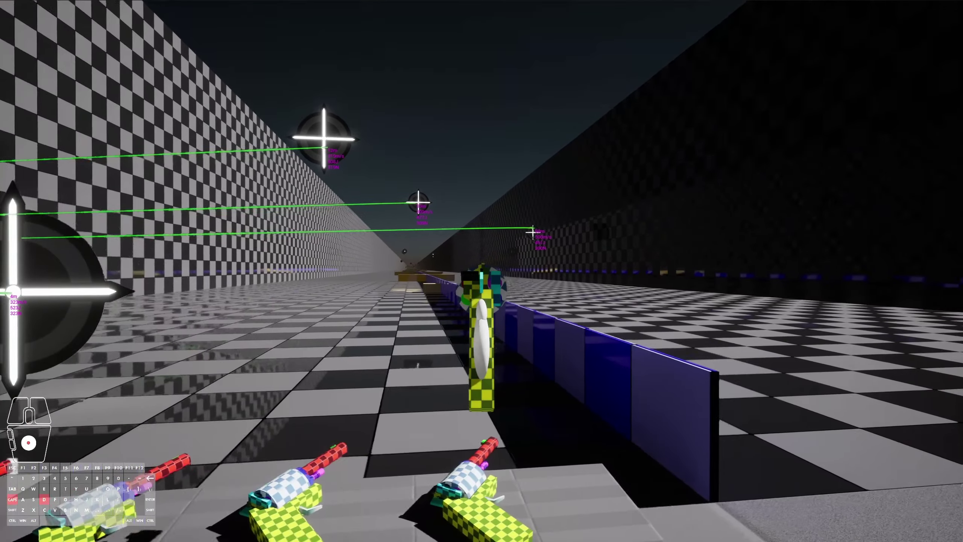
Step: Move right past the blue wall and fire two more rounds at the far targets
{"action": "key", "text": "d"}
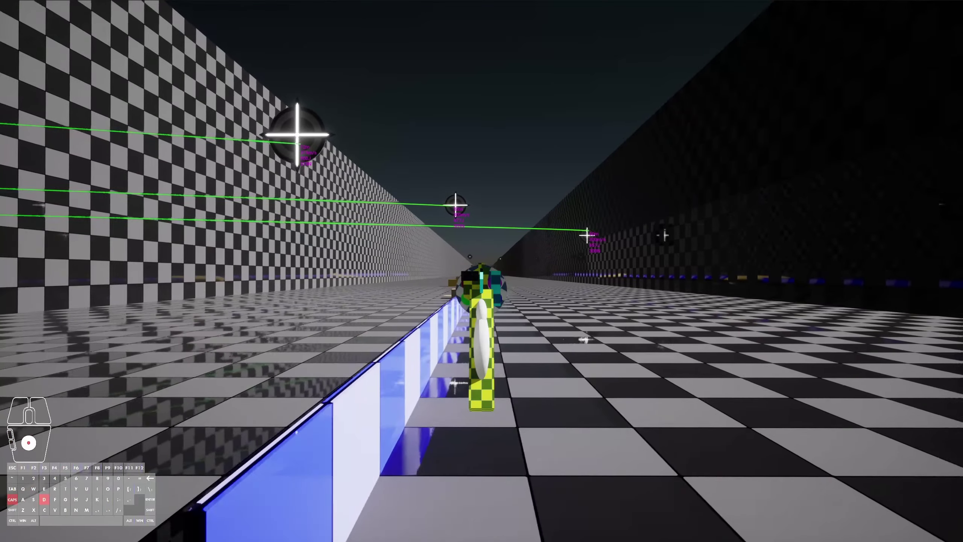
{"action": "key", "text": "d"}
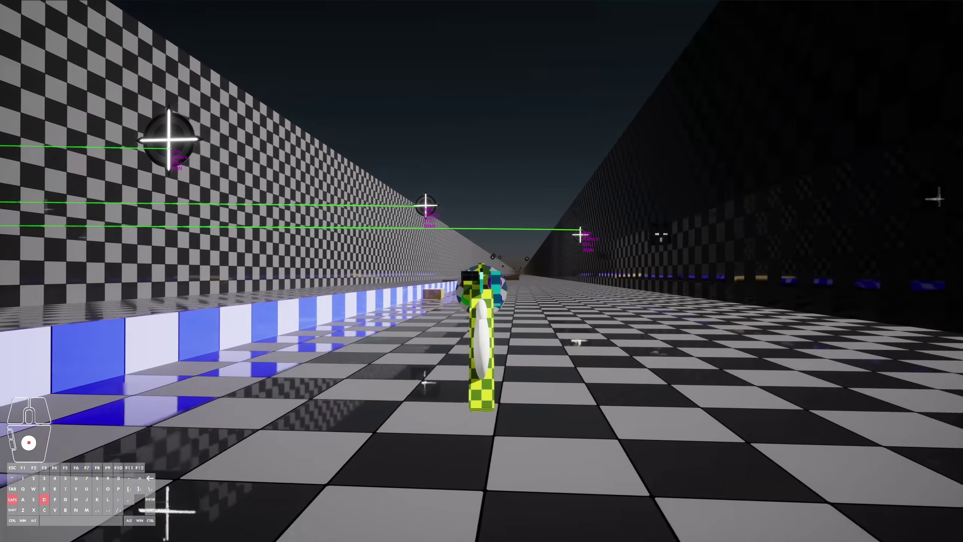
{"action": "key", "text": "d"}
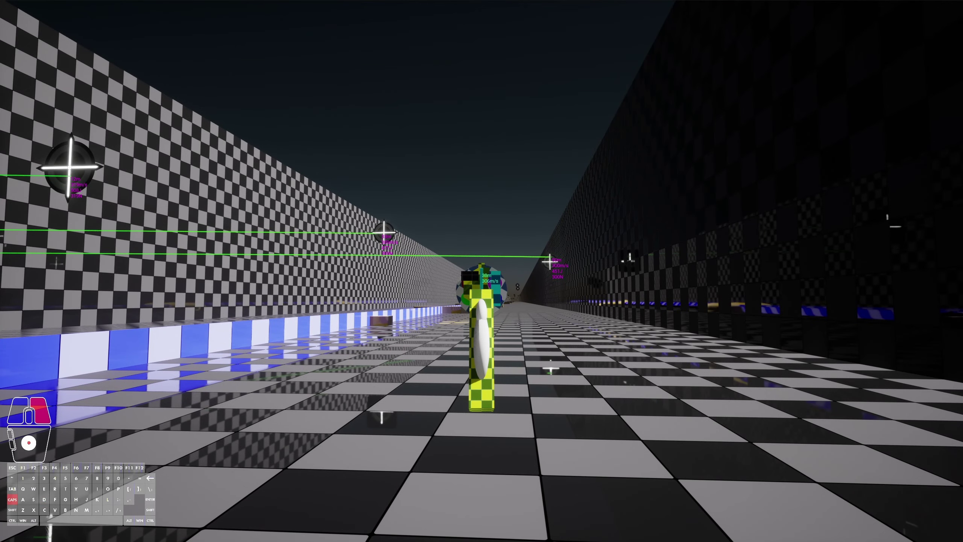
{"action": "left_click_drag", "start_coordinate": [482, 270], "coordinate": [481, 298]}
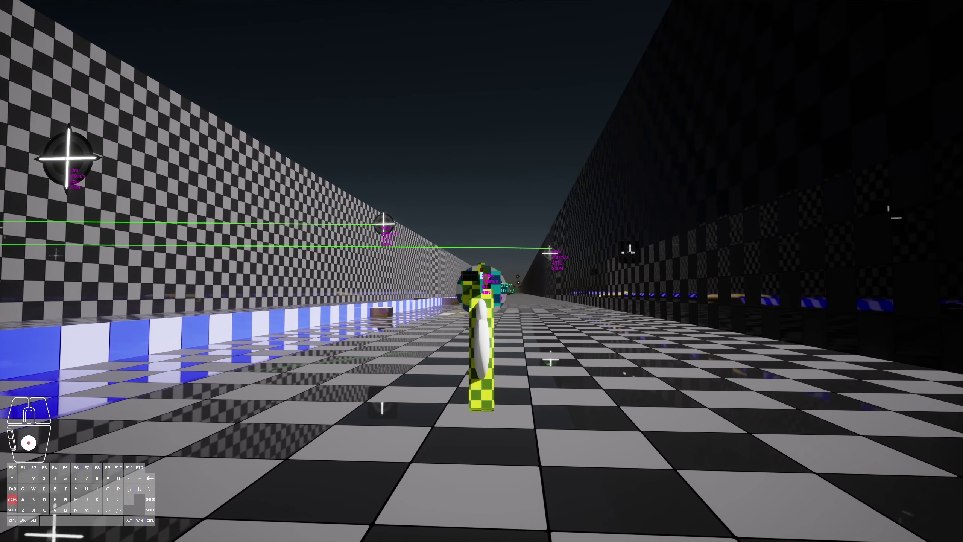
{"action": "left_click_drag", "start_coordinate": [481, 271], "coordinate": [482, 299]}
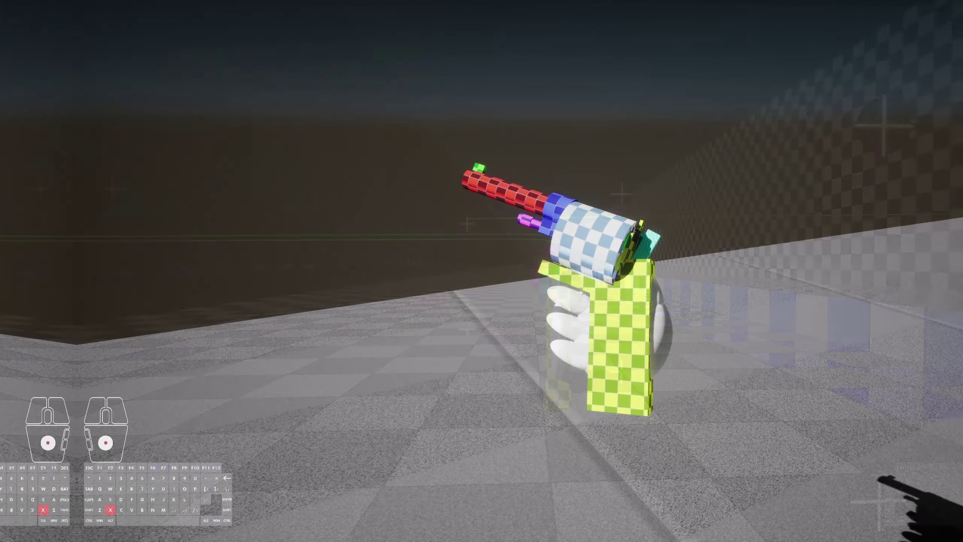
Step: Bring the revolver into the inspect pose and cock its hammer with the mouse wheel
{"action": "key", "text": "x"}
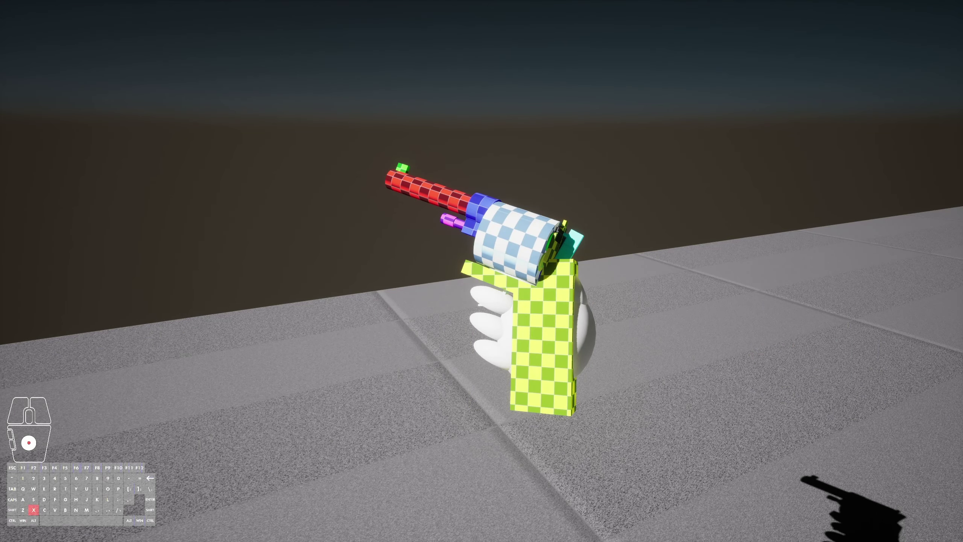
{"action": "scroll", "coordinate": [482, 271], "scroll_direction": "down", "scroll_amount": 1}
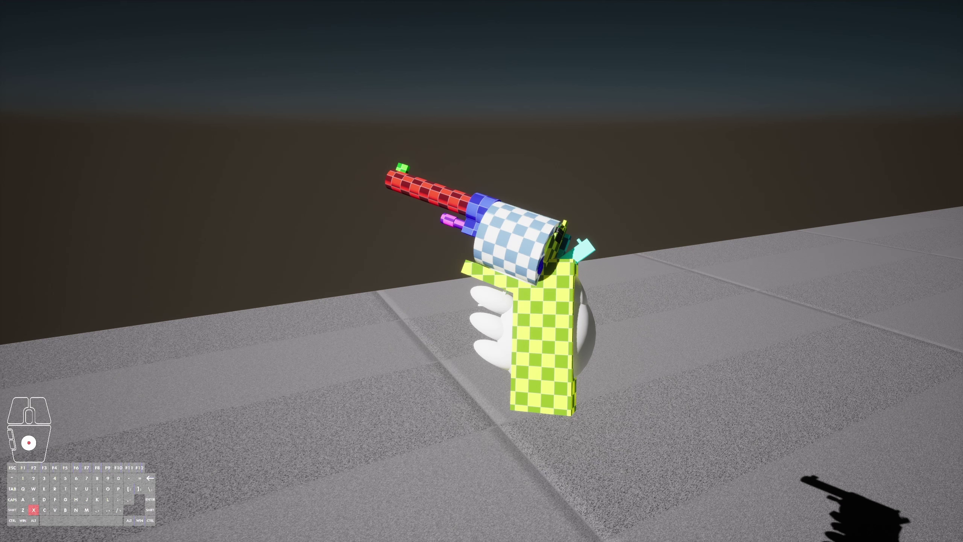
{"action": "scroll", "coordinate": [482, 271], "scroll_direction": "down", "scroll_amount": 1}
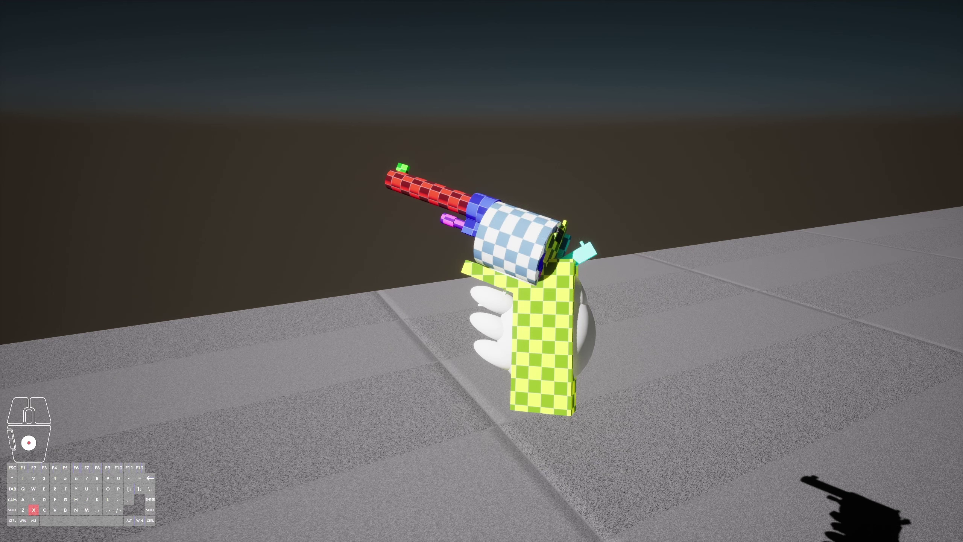
{"action": "scroll", "coordinate": [482, 271], "scroll_direction": "down", "scroll_amount": 1}
{"action": "scroll", "coordinate": [481, 271], "scroll_direction": "down", "scroll_amount": 1}
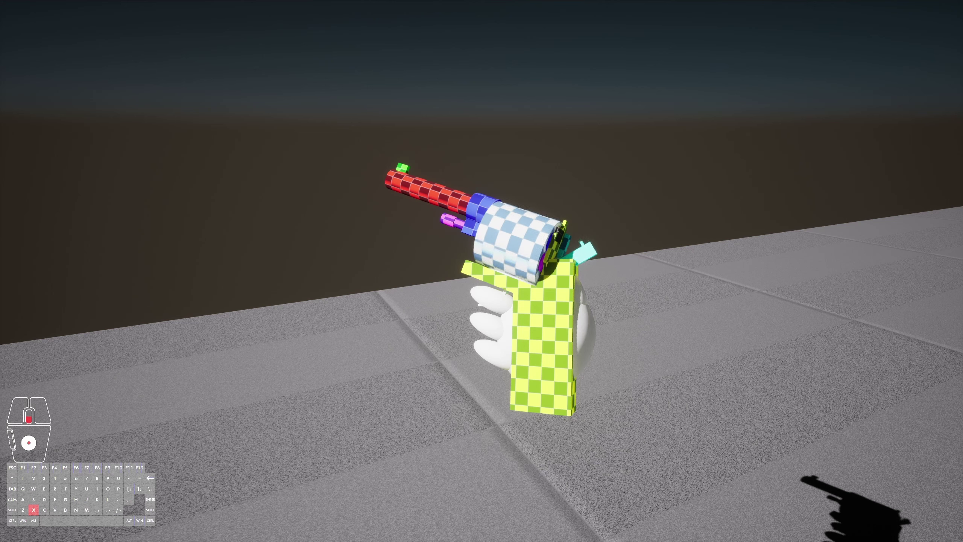
{"action": "scroll", "coordinate": [482, 271], "scroll_direction": "up", "scroll_amount": 1}
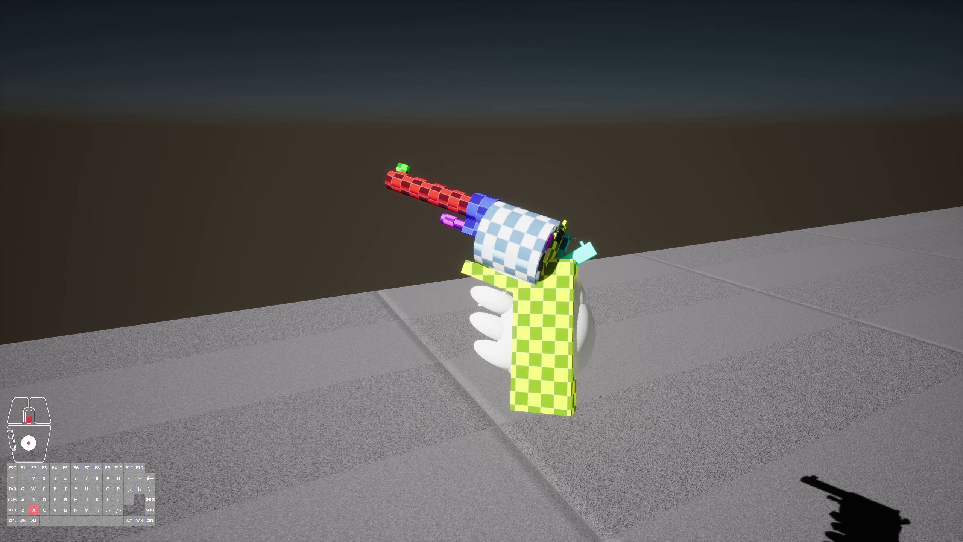
{"action": "scroll", "coordinate": [481, 271], "scroll_direction": "up", "scroll_amount": 1}
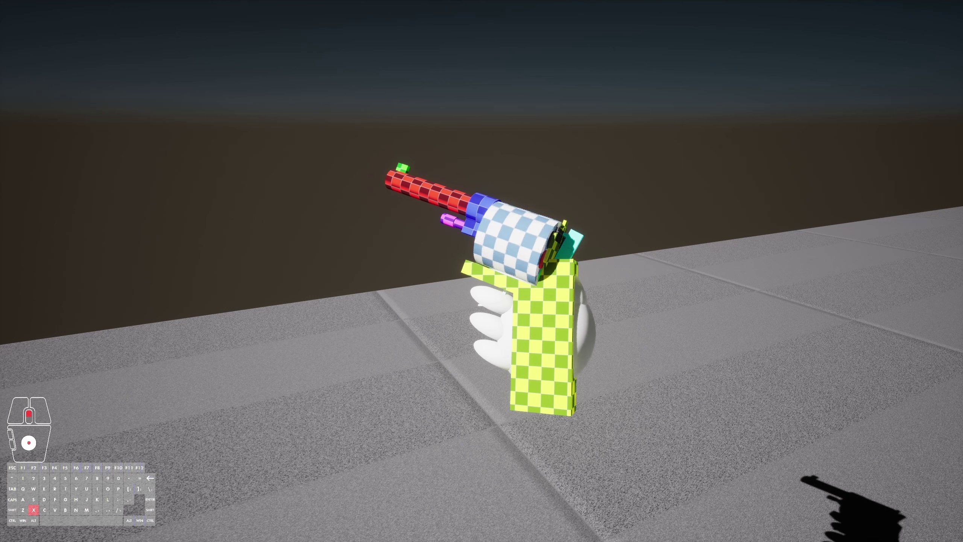
{"action": "scroll", "coordinate": [482, 270], "scroll_direction": "up", "scroll_amount": 1}
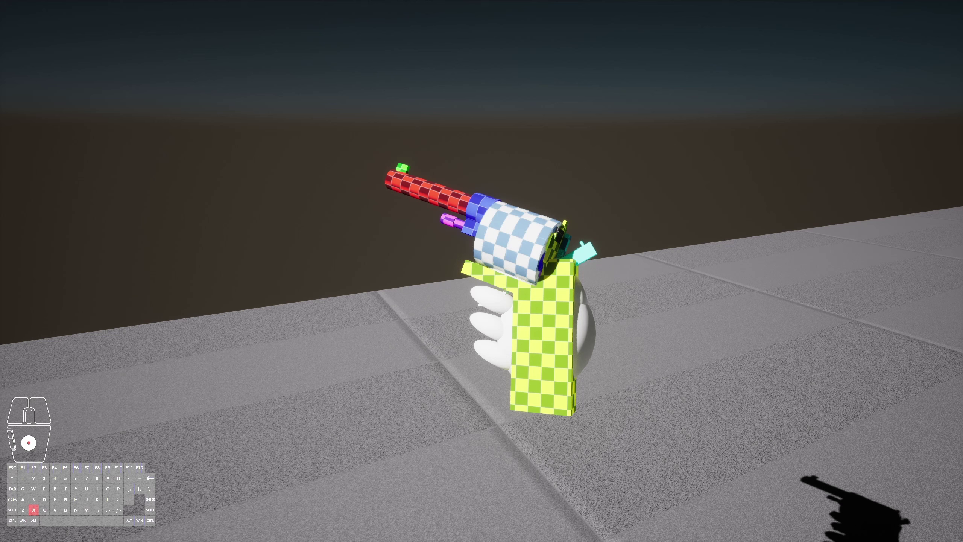
Step: Advance the cylinder, fire the revolver down the range, and grab a magazine from the table
{"action": "right_click", "coordinate": [481, 271]}
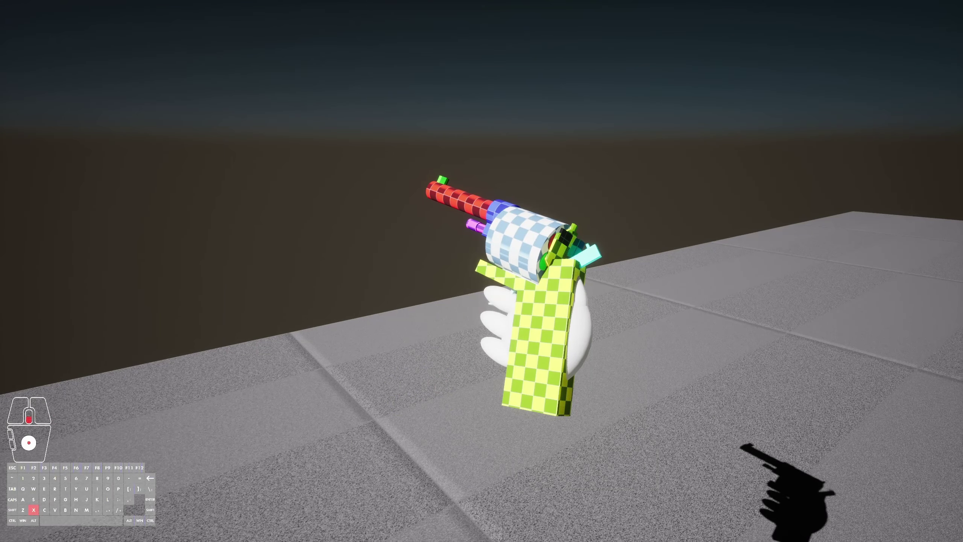
{"action": "right_click", "coordinate": [482, 271]}
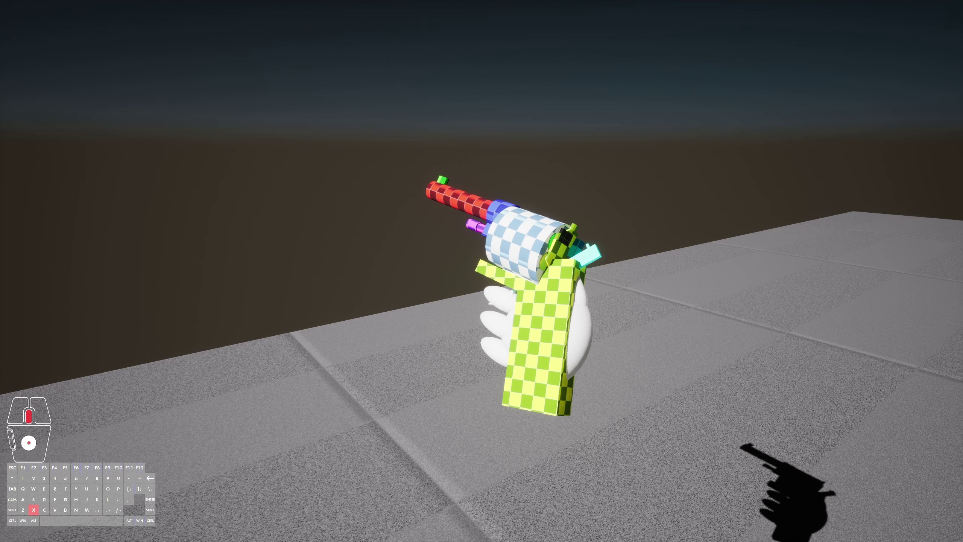
{"action": "right_click", "coordinate": [481, 271]}
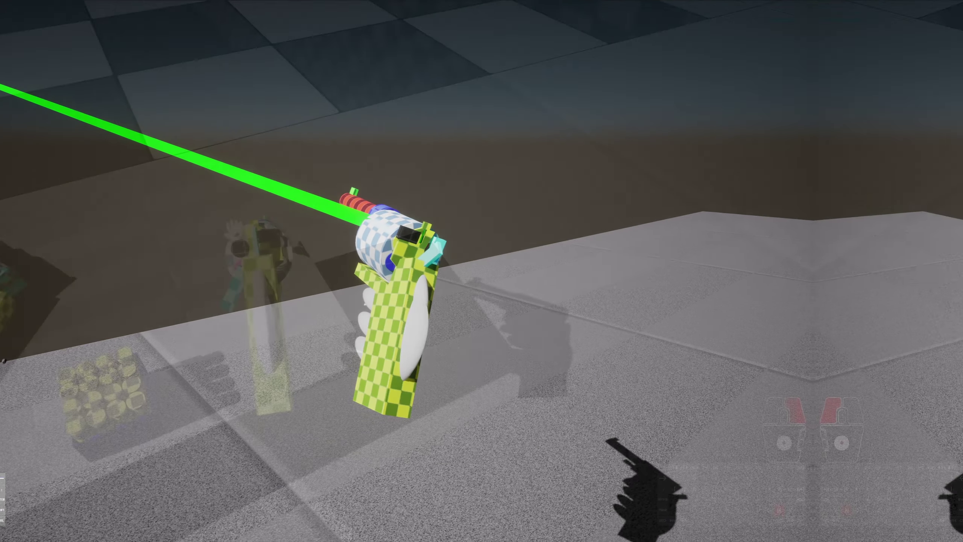
{"action": "left_click", "coordinate": [482, 271]}
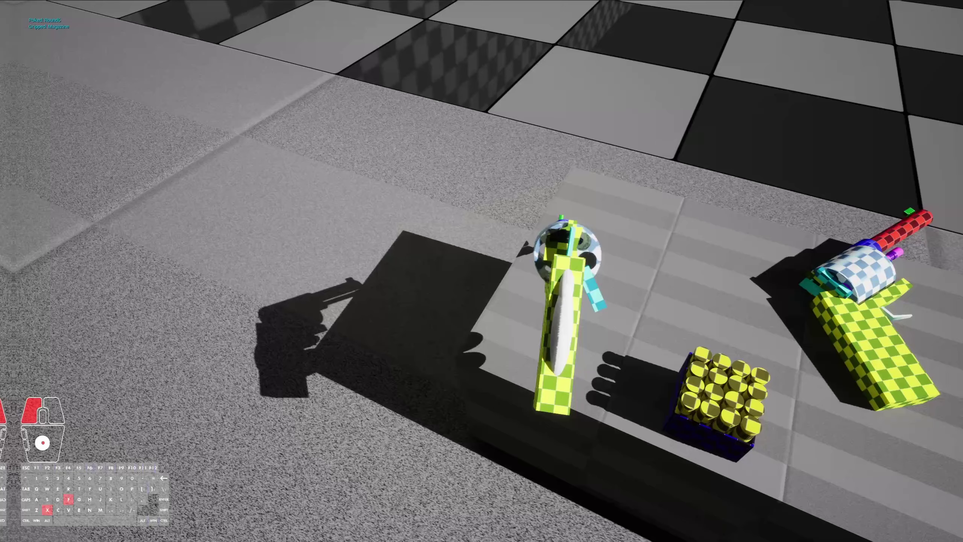
Step: Bring the gripped magazine to the revolver's cylinder and push it in with F
{"action": "left_click_drag", "start_coordinate": [482, 271], "coordinate": [481, 271]}
{"action": "key", "text": "f"}
{"action": "key", "text": "f"}
{"action": "key", "text": "f"}
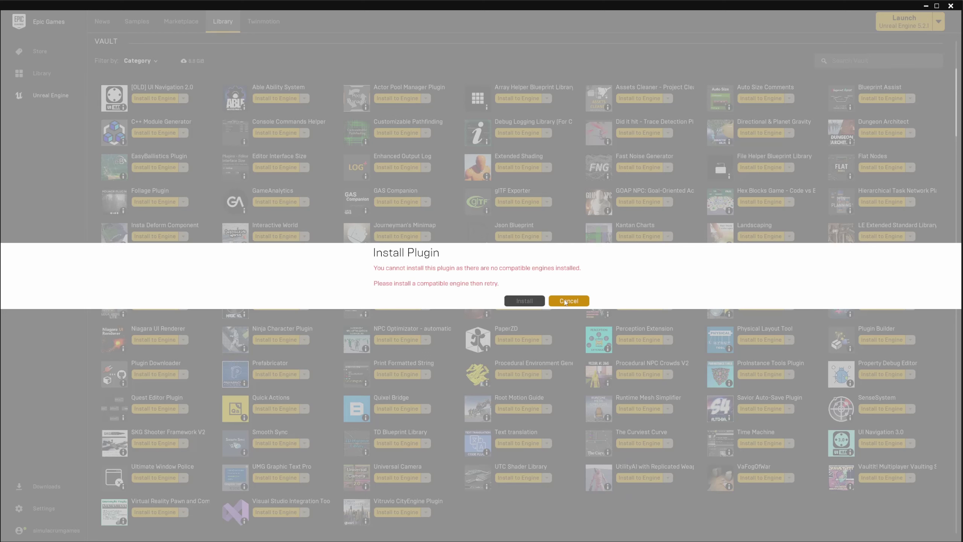
Step: Cancel the incompatible-engine install notice and expand the Kantan Charts full description
{"action": "left_click", "coordinate": [569, 301]}
{"action": "left_click", "coordinate": [635, 225]}
{"action": "scroll", "coordinate": [775, 238], "scroll_direction": "down", "scroll_amount": 3}
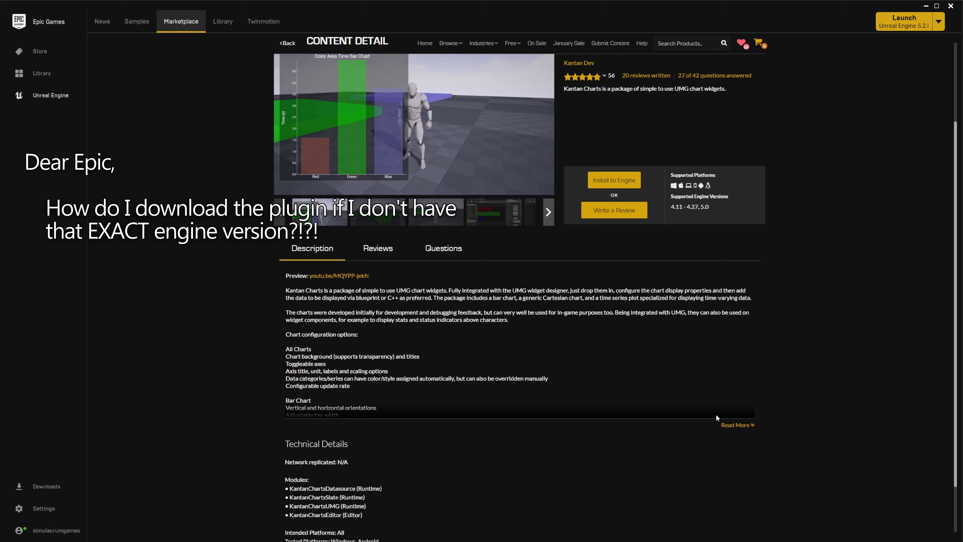
{"action": "left_click", "coordinate": [750, 427]}
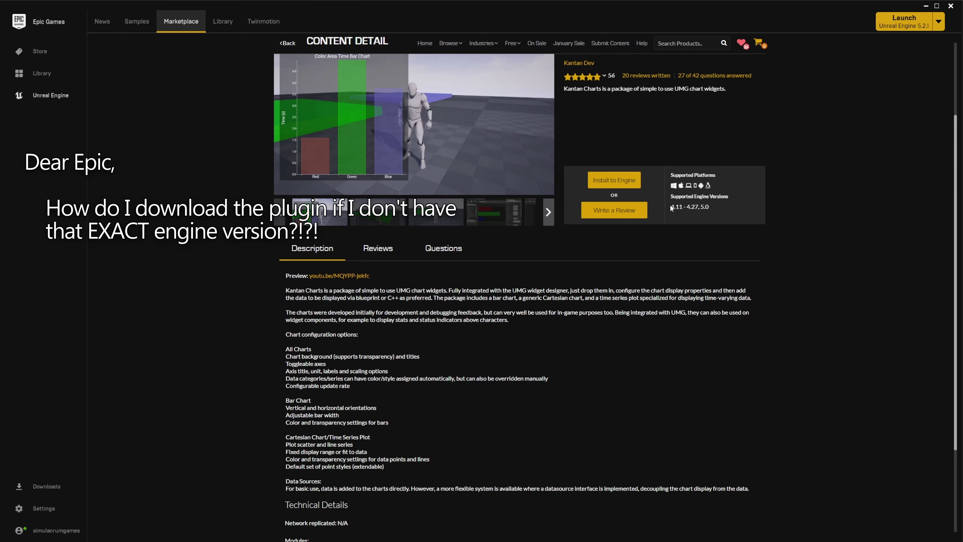
Step: Check the supported versions 4.11 - 4.27, 5.0, then read the plugin's reviews
{"action": "left_click_drag", "start_coordinate": [671, 208], "coordinate": [720, 208]}
{"action": "left_click", "coordinate": [718, 210]}
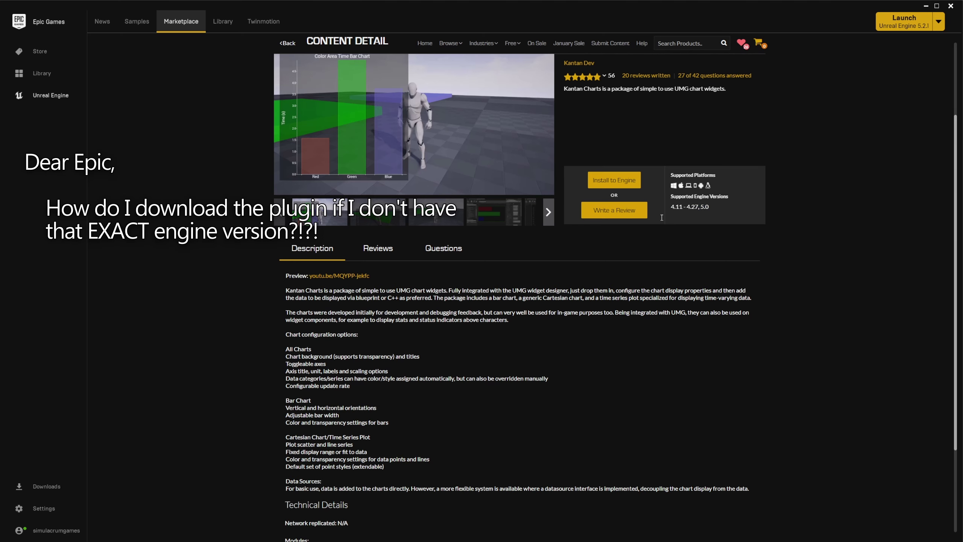
{"action": "left_click", "coordinate": [380, 248]}
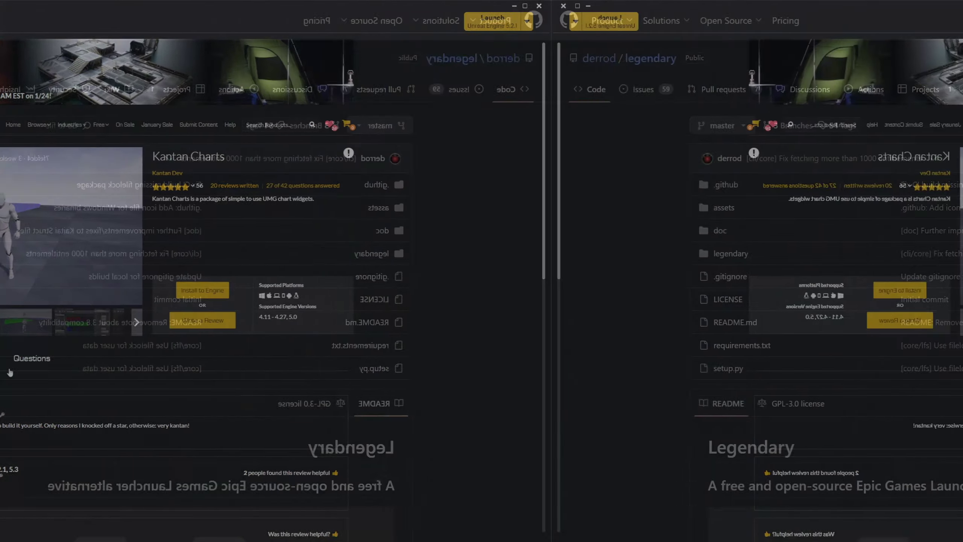
{"action": "scroll", "coordinate": [828, 290], "scroll_direction": "down", "scroll_amount": 15}
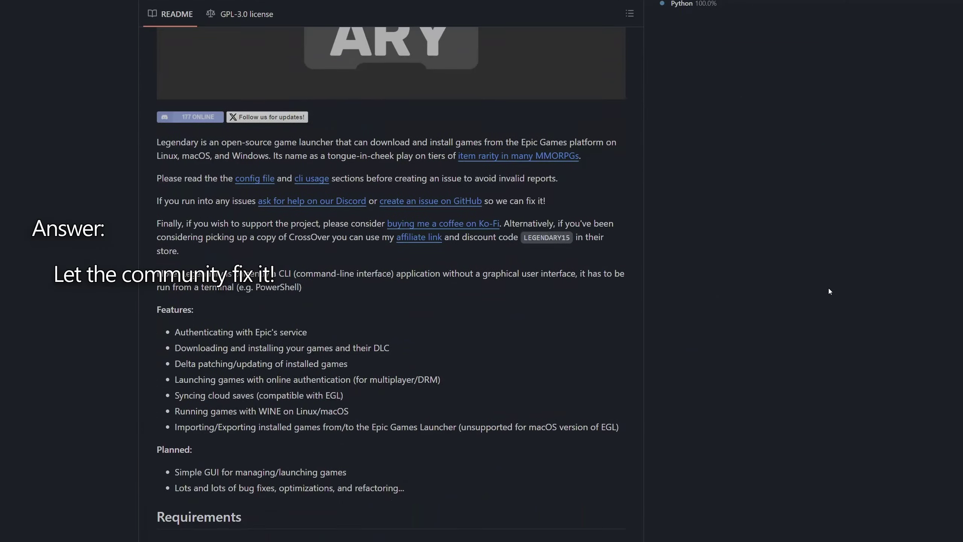
Step: Scroll the Legendary README down to the How to run/install section
{"action": "scroll", "coordinate": [828, 290], "scroll_direction": "down", "scroll_amount": 15}
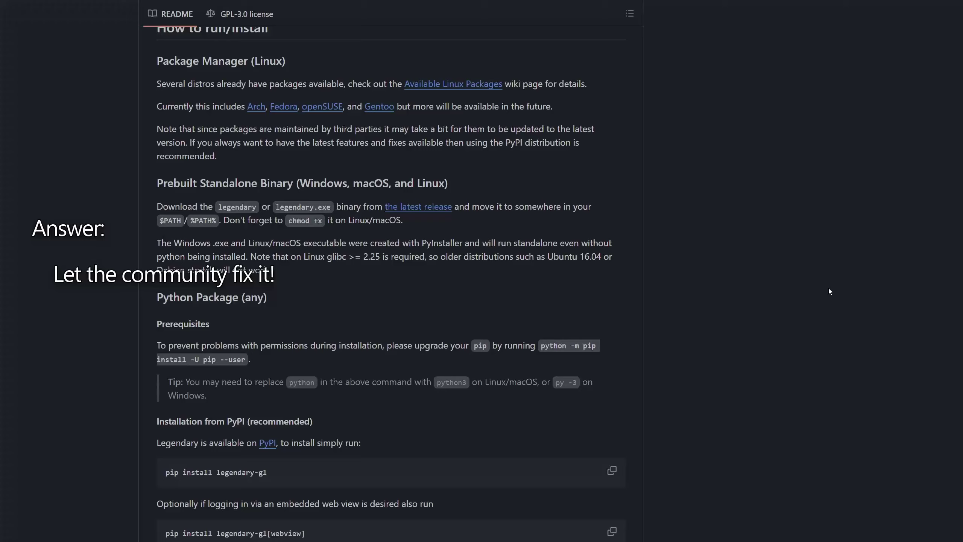
{"action": "scroll", "coordinate": [828, 290], "scroll_direction": "down", "scroll_amount": 7}
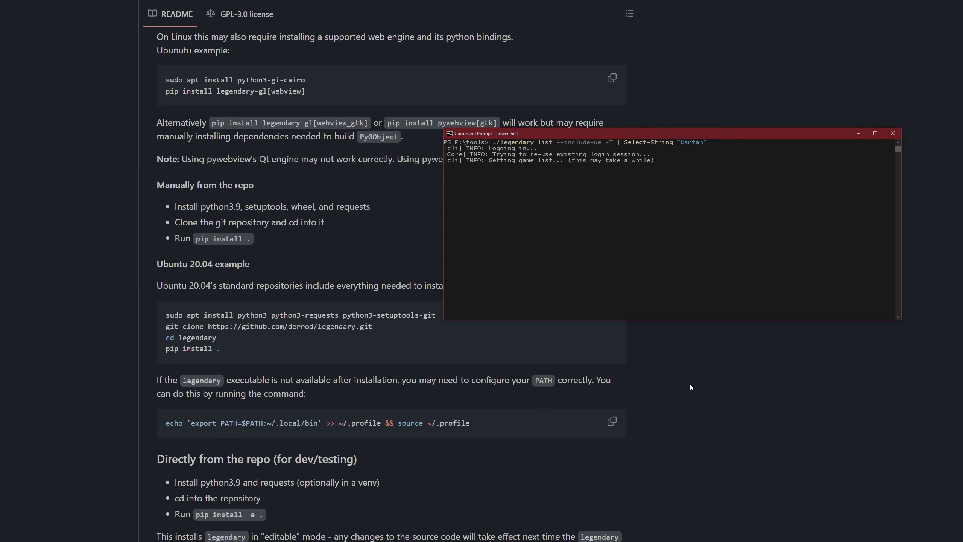
Step: Run legendary install KantanCharts_5.0 --base-path E:\plugins --download-only, confirm with y, and review the output
{"action": "type", "text": "./legendary install KantanCharts_5.0 --game-folder kantan --base-path E:\\plugins --download-only"}
{"action": "key", "text": "Return"}
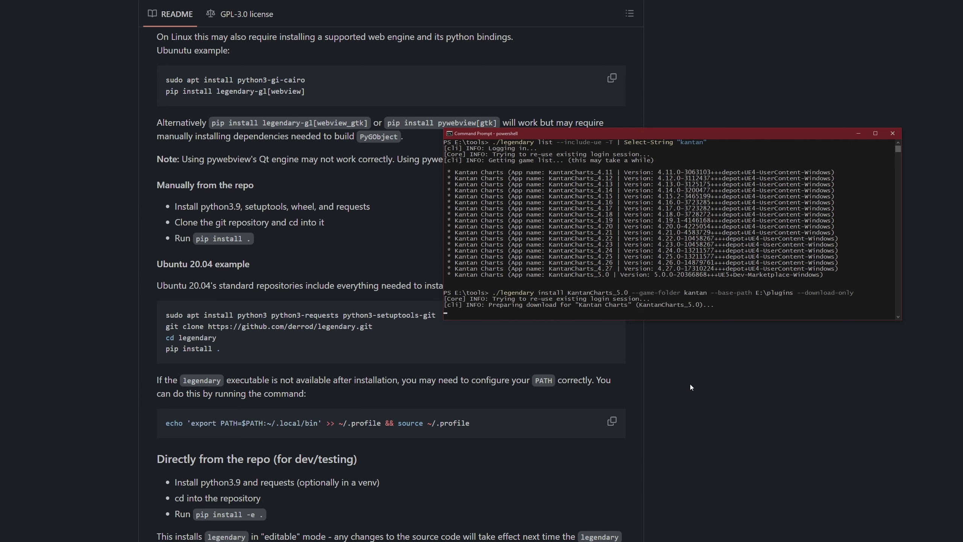
{"action": "type", "text": "y"}
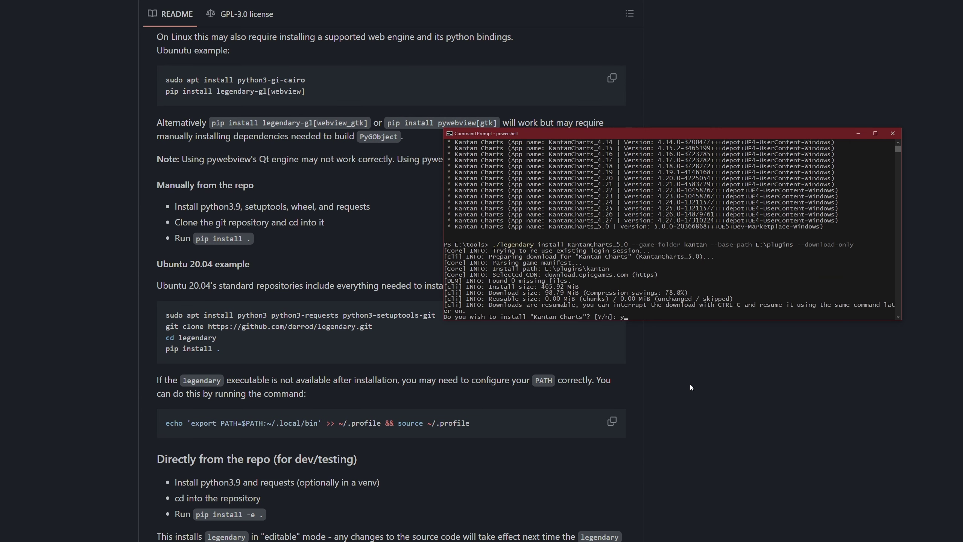
{"action": "key", "text": "Return"}
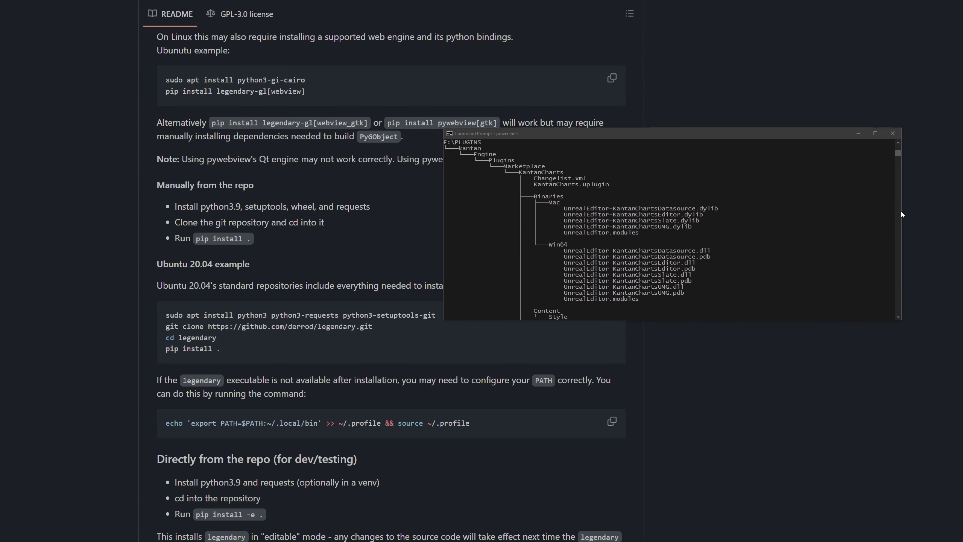
{"action": "scroll", "coordinate": [872, 222], "scroll_direction": "down", "scroll_amount": 20}
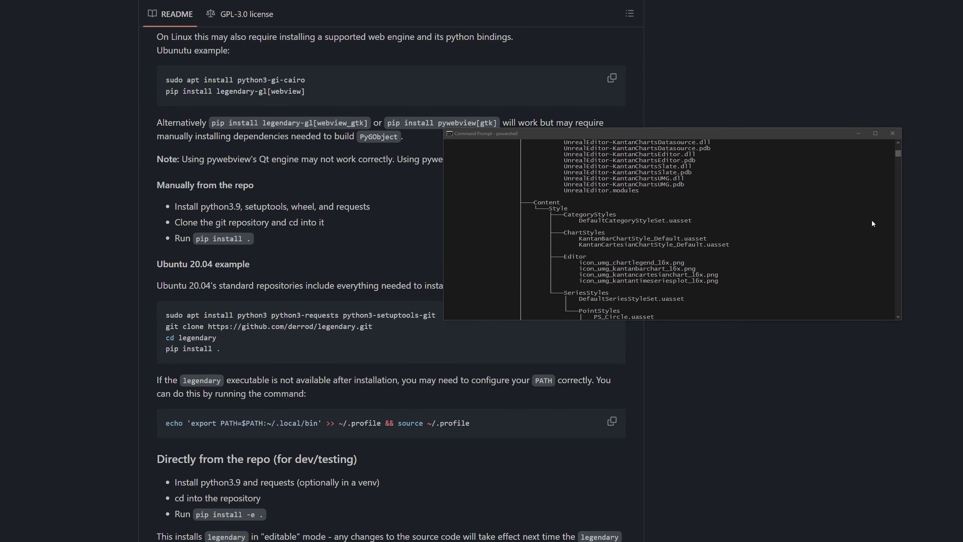
{"action": "scroll", "coordinate": [872, 223], "scroll_direction": "down", "scroll_amount": 20}
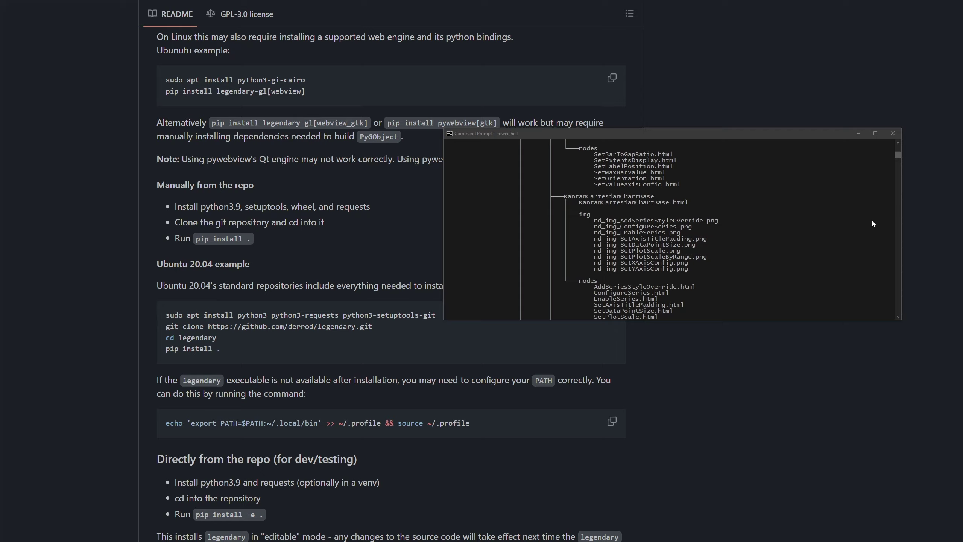
{"action": "scroll", "coordinate": [871, 220], "scroll_direction": "down", "scroll_amount": 15}
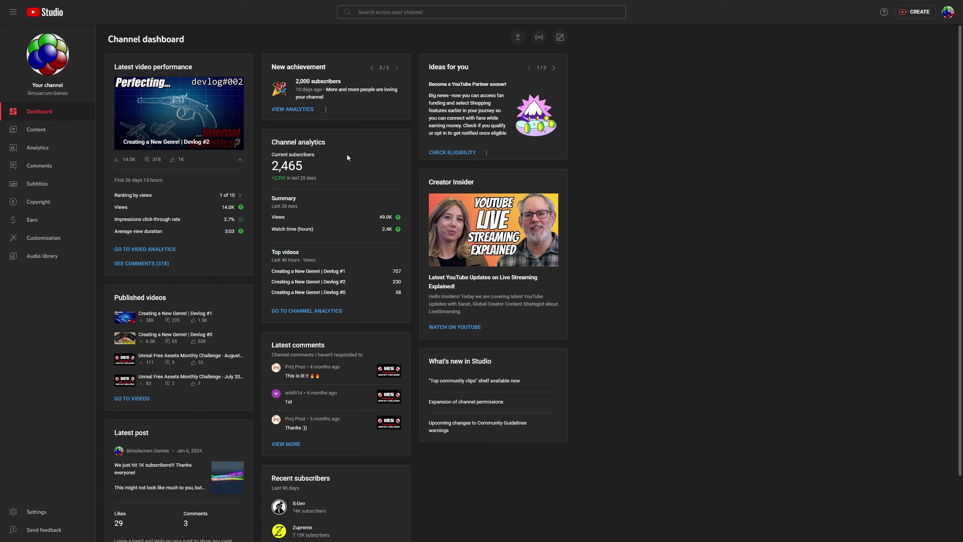
Step: Point out the 2,465 subscribers on the dashboard, then scroll the membership page to Recent posts
{"action": "left_click_drag", "start_coordinate": [304, 167], "coordinate": [255, 166]}
{"action": "left_click", "coordinate": [291, 166]}
{"action": "left_click", "coordinate": [326, 170]}
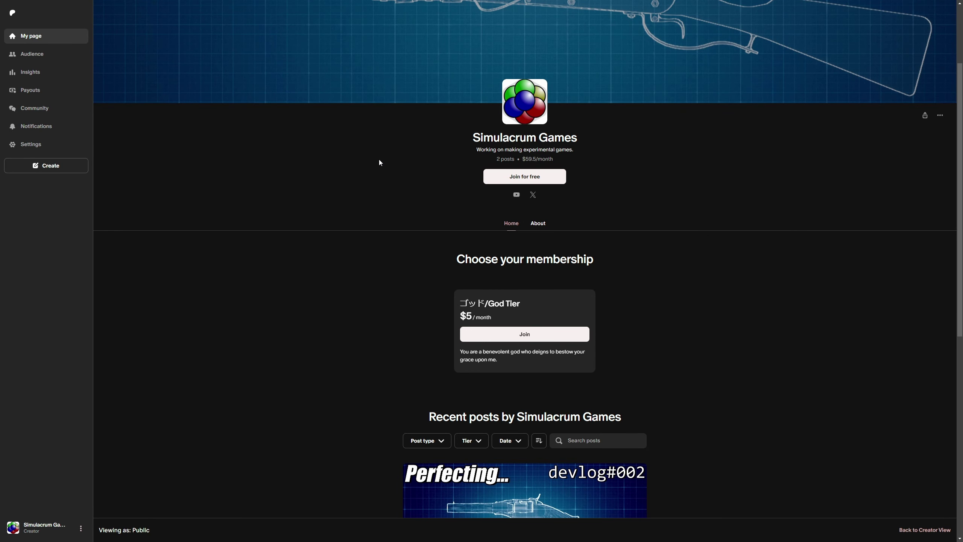
{"action": "scroll", "coordinate": [380, 162], "scroll_direction": "down", "scroll_amount": 5}
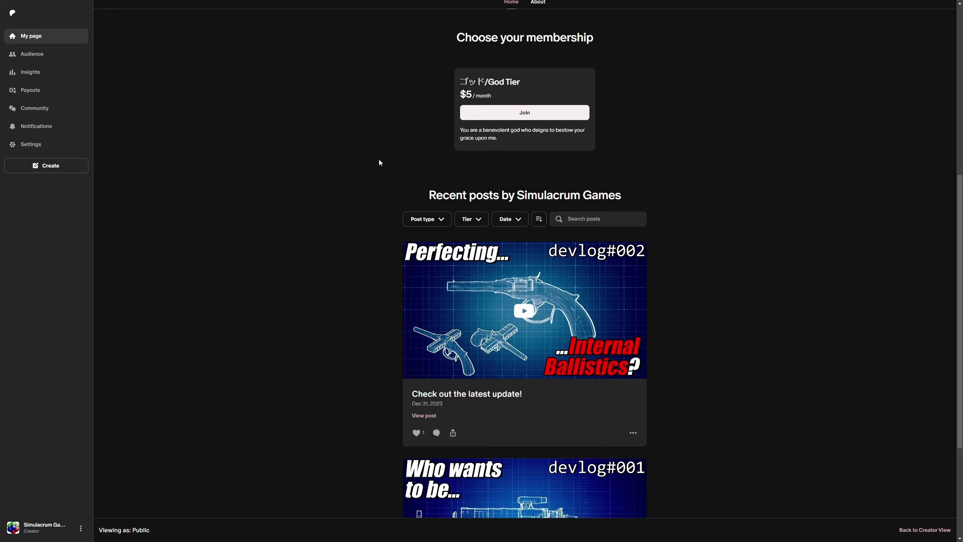
{"action": "scroll", "coordinate": [379, 159], "scroll_direction": "down", "scroll_amount": 3}
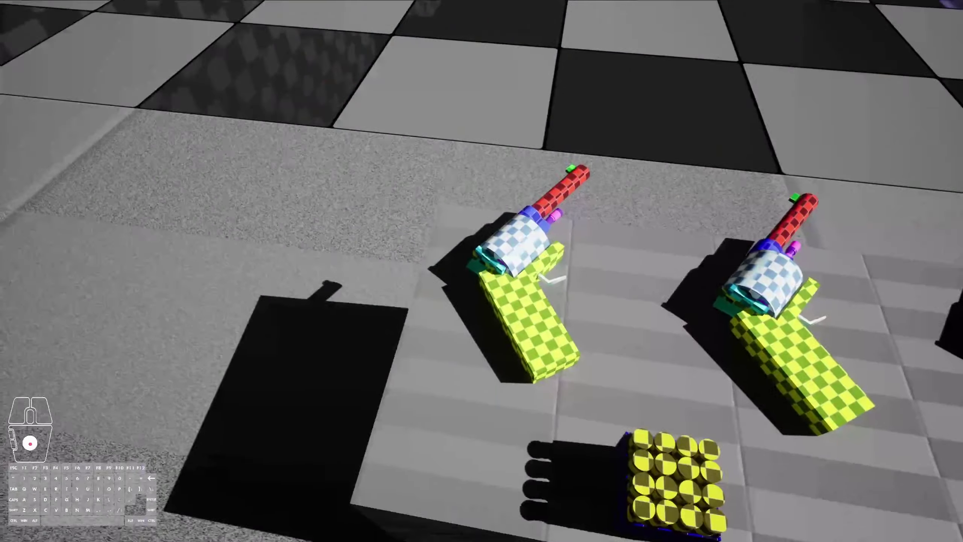
Step: Turn from the gun table toward the range and strafe right past the blue barrier
{"action": "right_click_drag", "start_coordinate": [482, 271], "coordinate": [482, 271]}
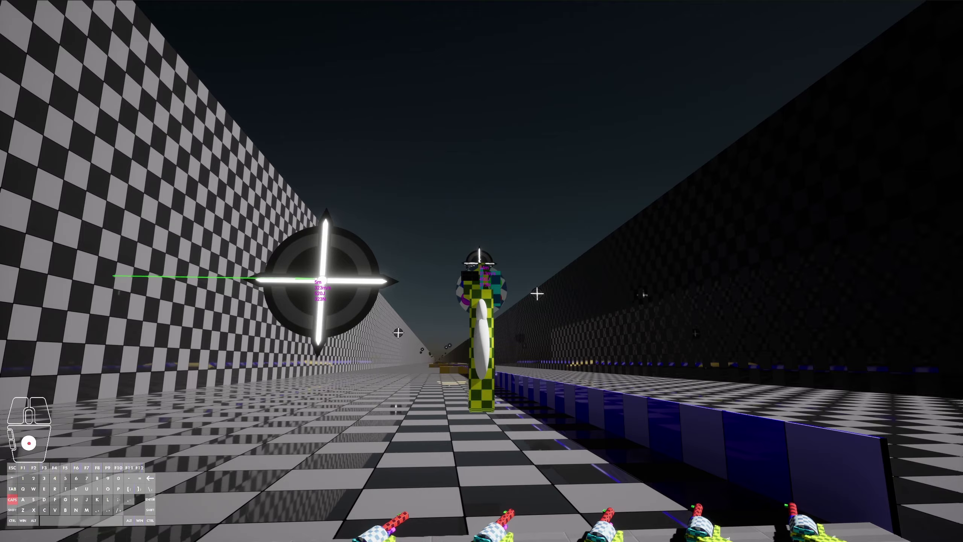
{"action": "left_click_drag", "start_coordinate": [481, 271], "coordinate": [482, 271]}
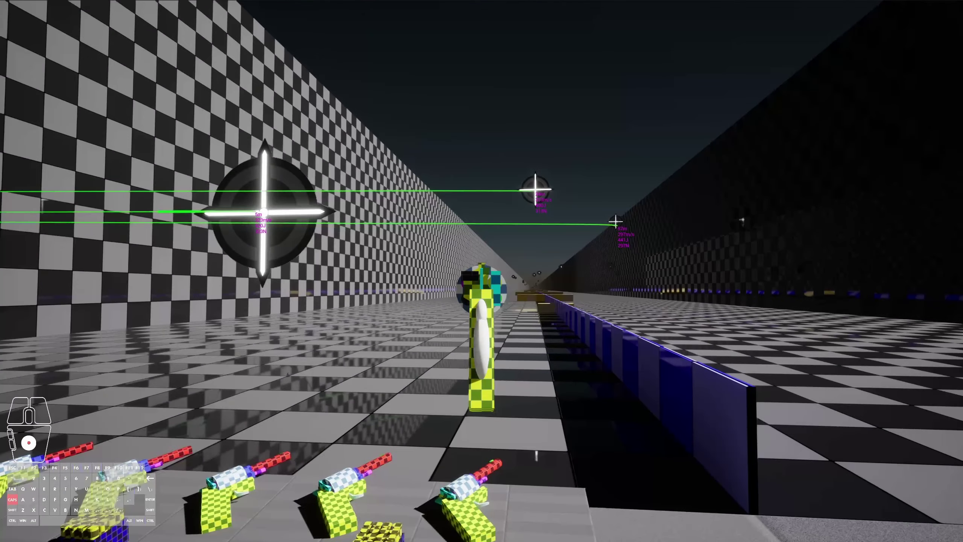
{"action": "right_click_drag", "start_coordinate": [482, 271], "coordinate": [482, 271]}
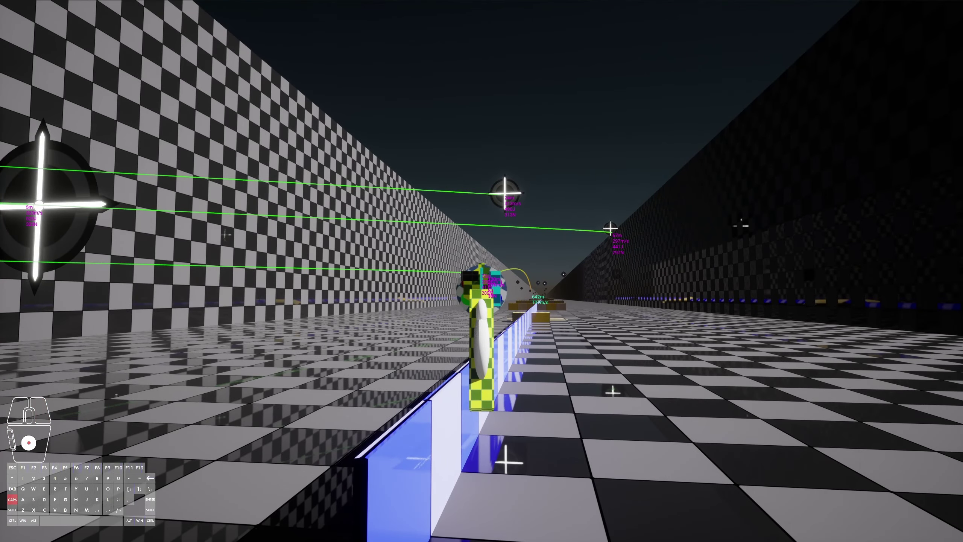
{"action": "key", "text": "d"}
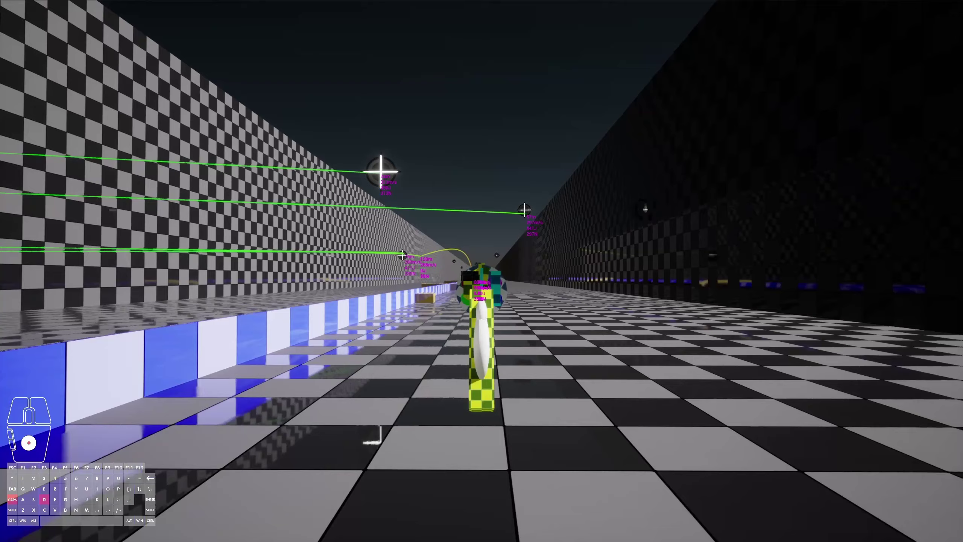
{"action": "key", "text": "d"}
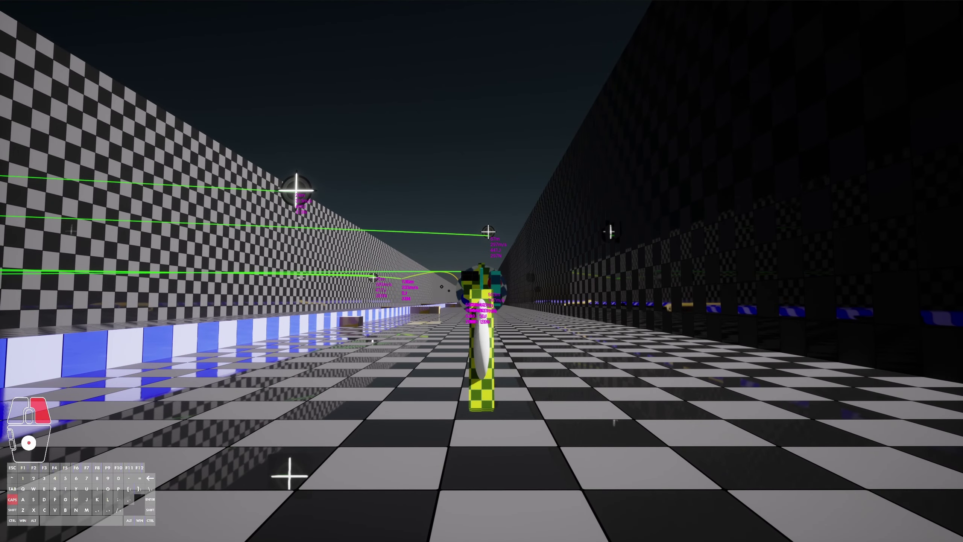
Step: Tilt the view down, raise the revolver to inspect it, and open its cylinder
{"action": "right_click_drag", "start_coordinate": [481, 271], "coordinate": [478, 296]}
{"action": "key", "text": "x"}
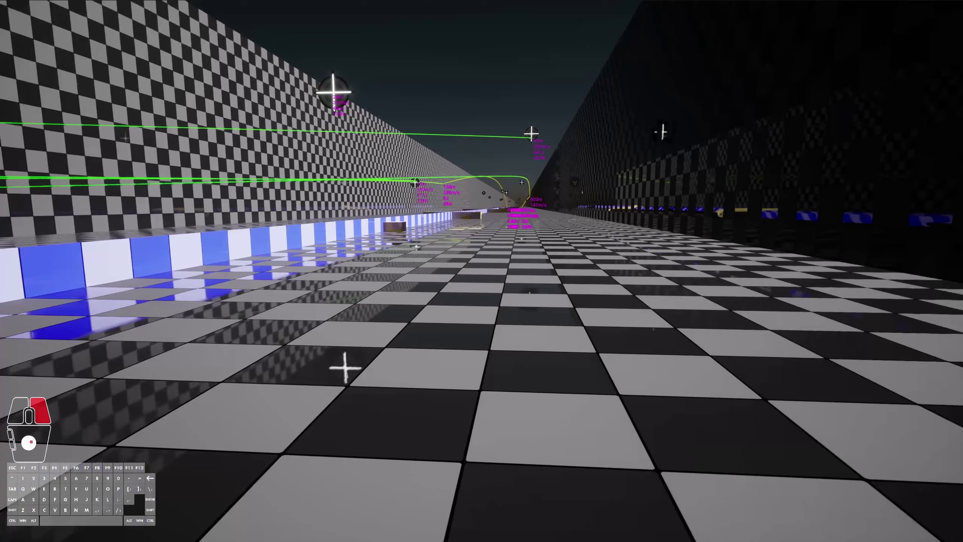
{"action": "key", "text": "shift"}
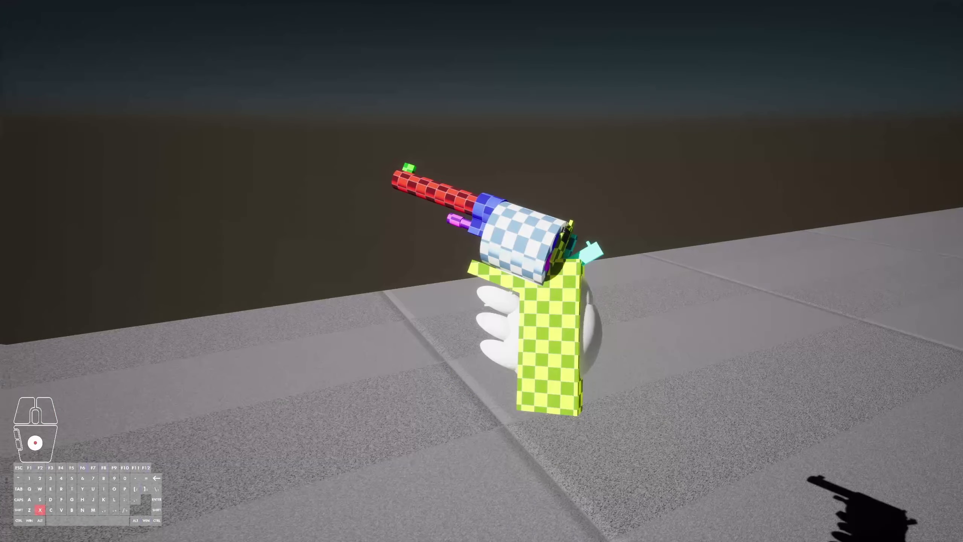
Step: Cock the revolver's hammer repeatedly, turning the cylinder chamber by chamber
{"action": "middle_click", "coordinate": [482, 271]}
{"action": "right_click", "coordinate": [482, 271]}
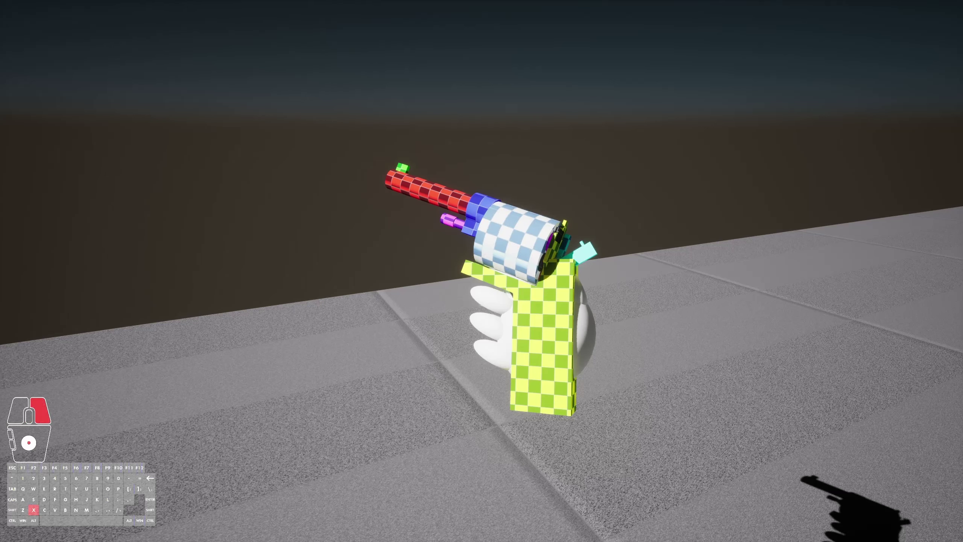
{"action": "scroll", "coordinate": [482, 271], "scroll_direction": "down", "scroll_amount": 1}
{"action": "scroll", "coordinate": [482, 271], "scroll_direction": "down", "scroll_amount": 2}
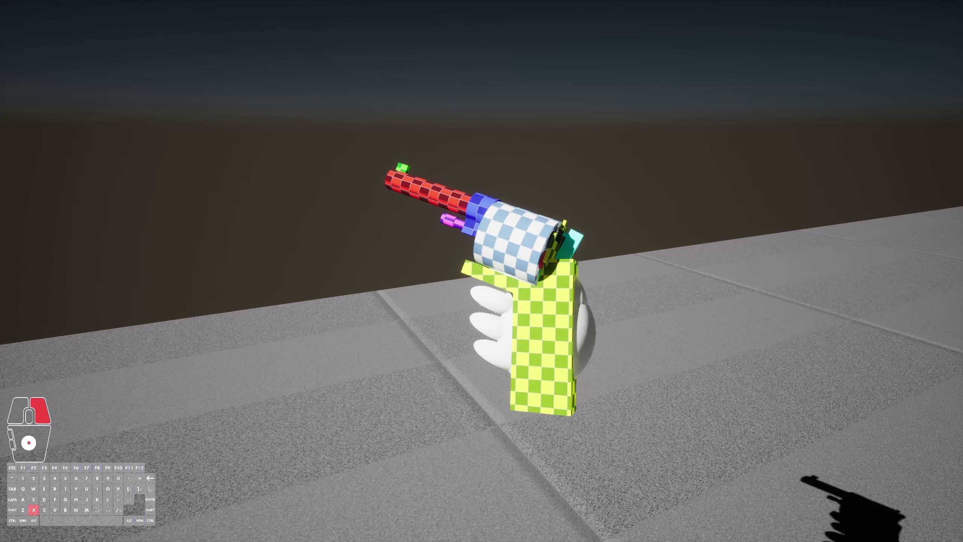
{"action": "right_click", "coordinate": [481, 271]}
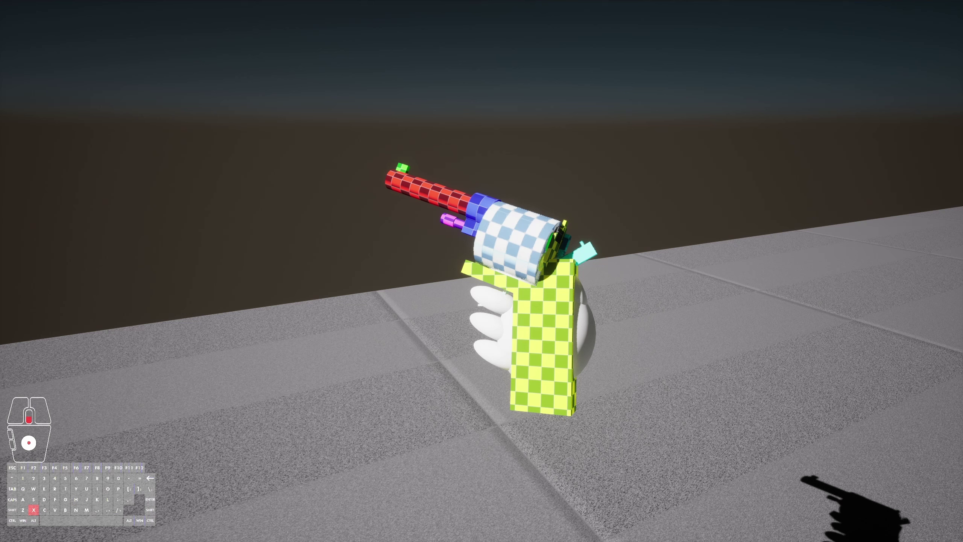
{"action": "right_click", "coordinate": [482, 271]}
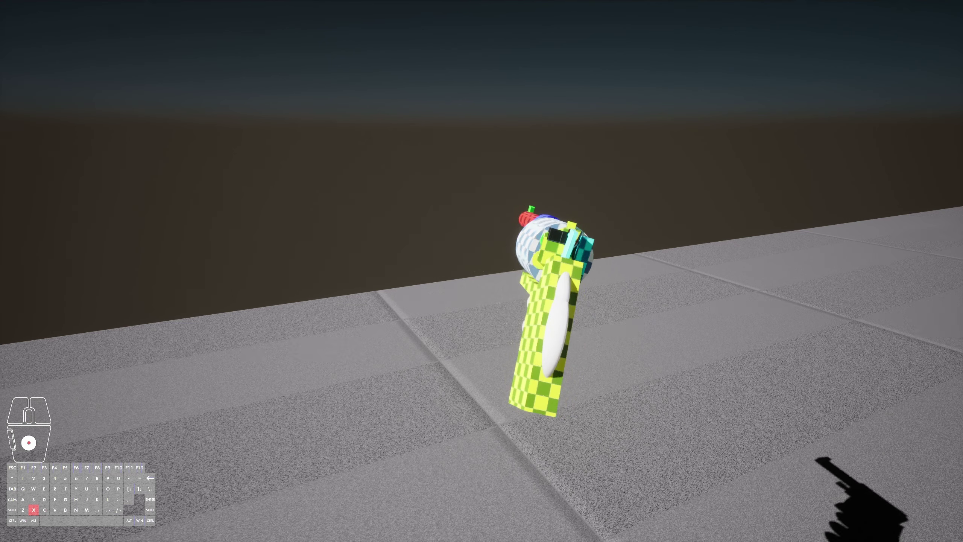
Step: Cycle through the revolver's attachments and keep cocking until laser sight lines appear
{"action": "middle_click", "coordinate": [482, 271]}
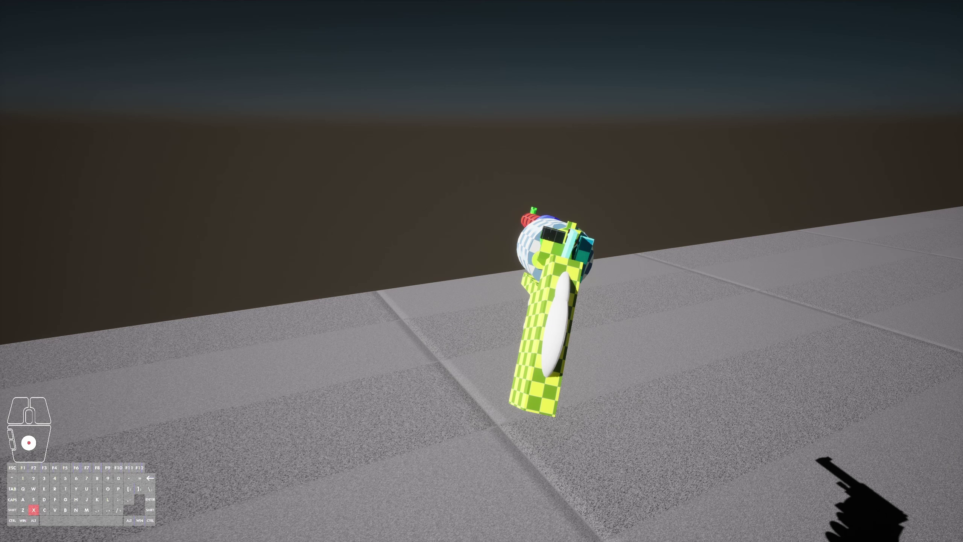
{"action": "scroll", "coordinate": [576, 254], "scroll_direction": "down", "scroll_amount": 1}
{"action": "scroll", "coordinate": [576, 253], "scroll_direction": "down", "scroll_amount": 1}
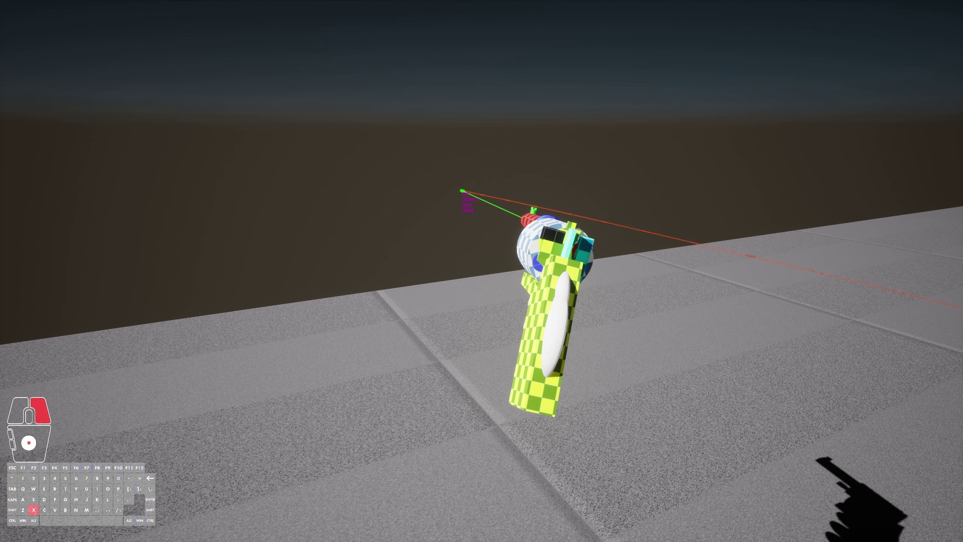
{"action": "scroll", "coordinate": [576, 254], "scroll_direction": "down", "scroll_amount": 1}
{"action": "scroll", "coordinate": [576, 253], "scroll_direction": "down", "scroll_amount": 1}
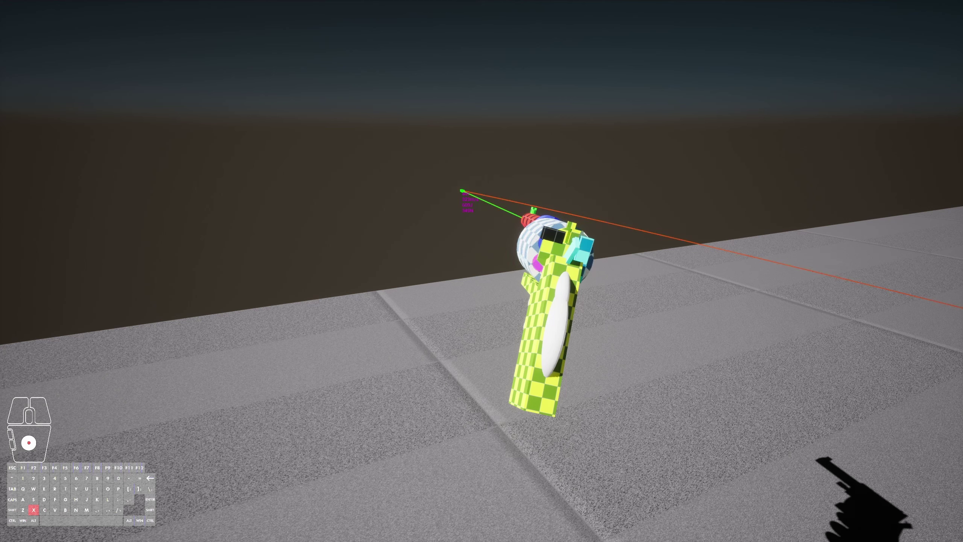
{"action": "scroll", "coordinate": [576, 254], "scroll_direction": "down", "scroll_amount": 1}
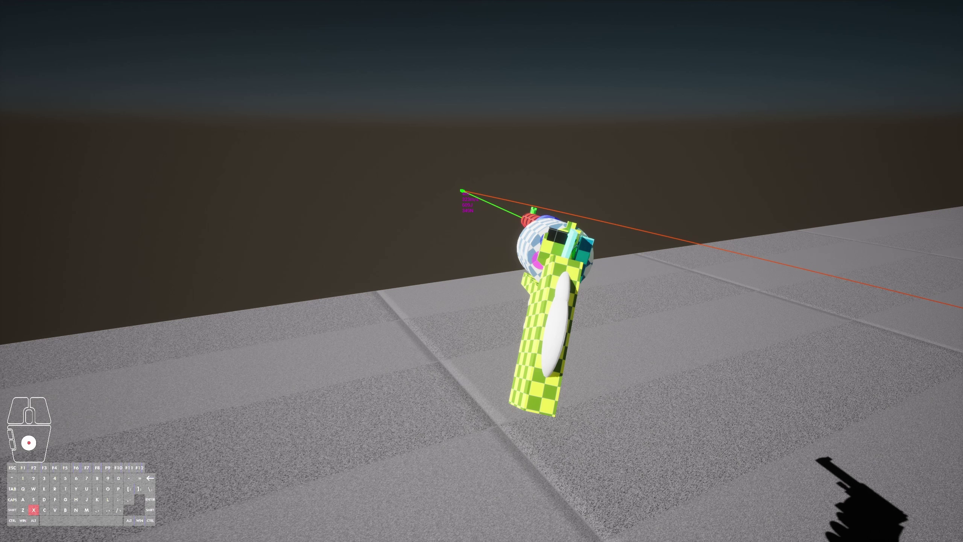
{"action": "scroll", "coordinate": [576, 254], "scroll_direction": "down", "scroll_amount": 1}
{"action": "right_click", "coordinate": [577, 253]}
{"action": "scroll", "coordinate": [577, 253], "scroll_direction": "down", "scroll_amount": 1}
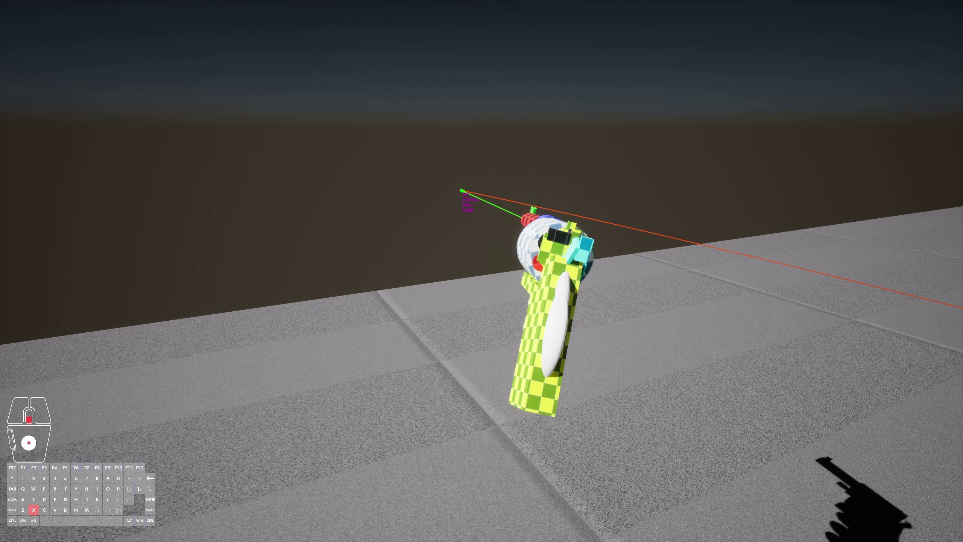
{"action": "right_click", "coordinate": [576, 253]}
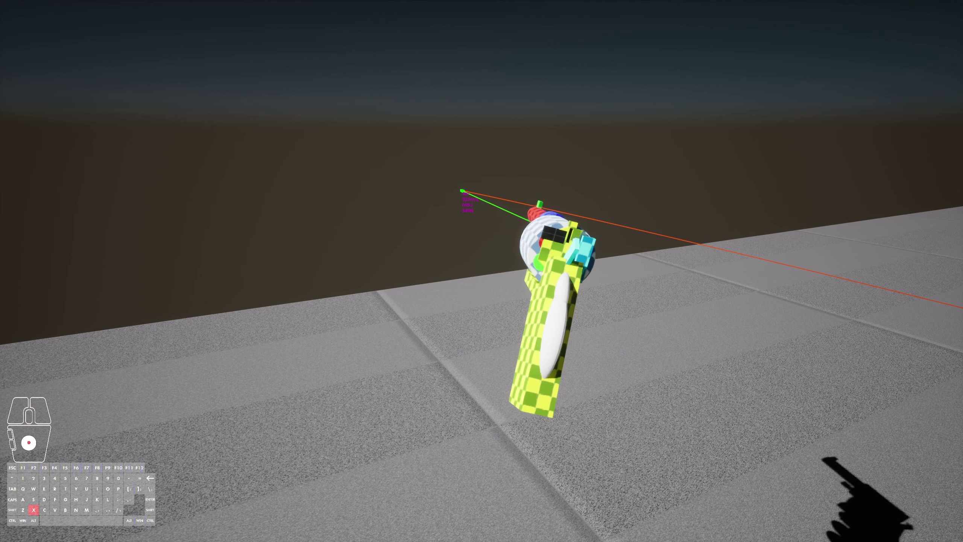
{"action": "right_click", "coordinate": [576, 253]}
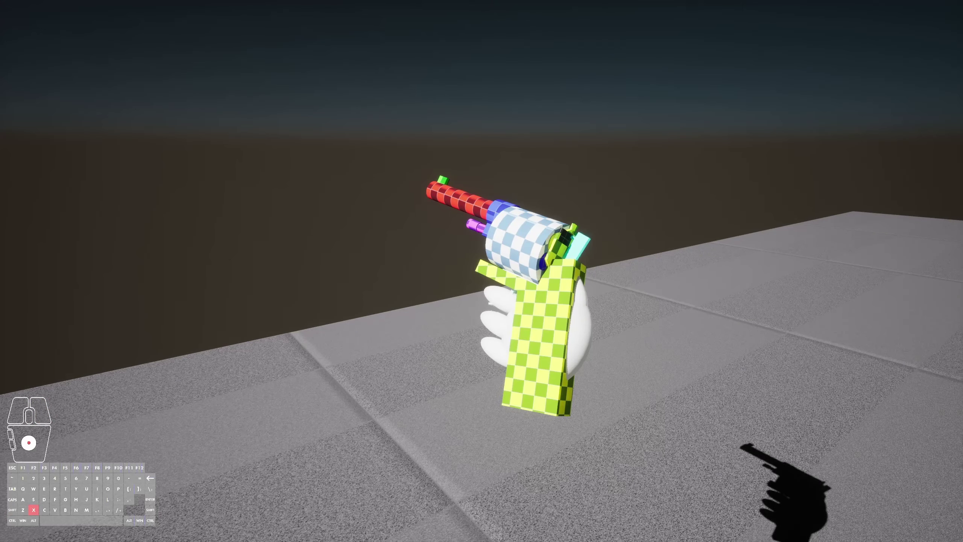
Step: Rotate the cylinder and cock the hammer twice to ready the revolver
{"action": "scroll", "coordinate": [520, 246], "scroll_direction": "down", "scroll_amount": 1}
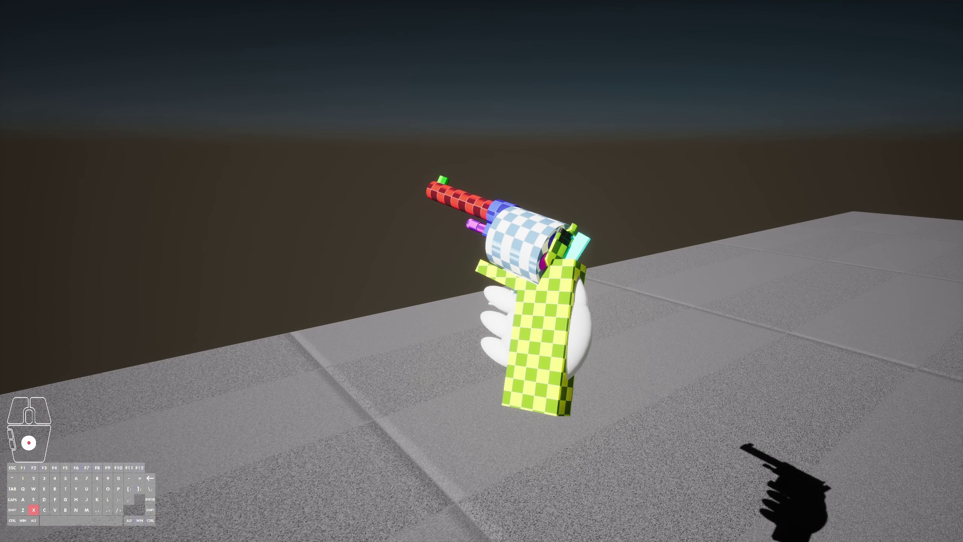
{"action": "scroll", "coordinate": [520, 247], "scroll_direction": "down", "scroll_amount": 1}
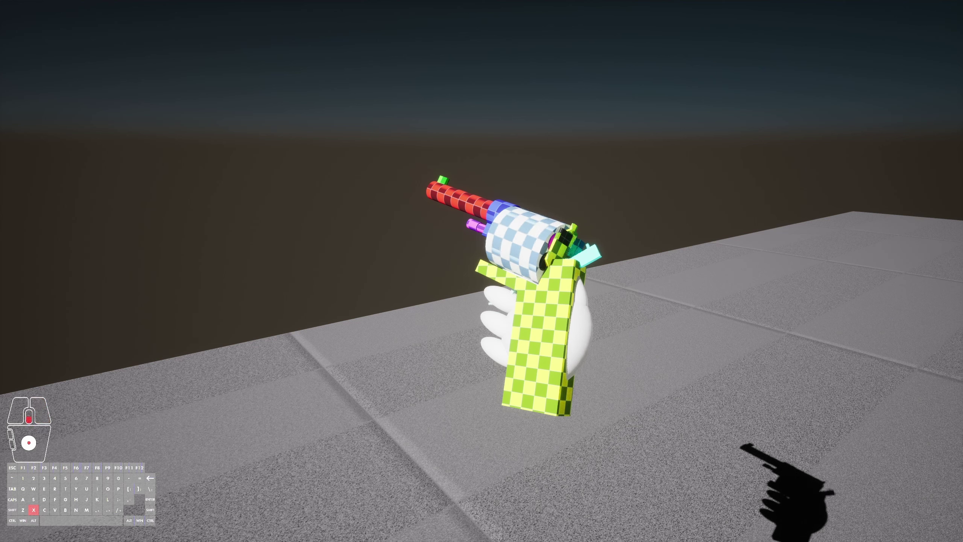
{"action": "scroll", "coordinate": [519, 246], "scroll_direction": "down", "scroll_amount": 1}
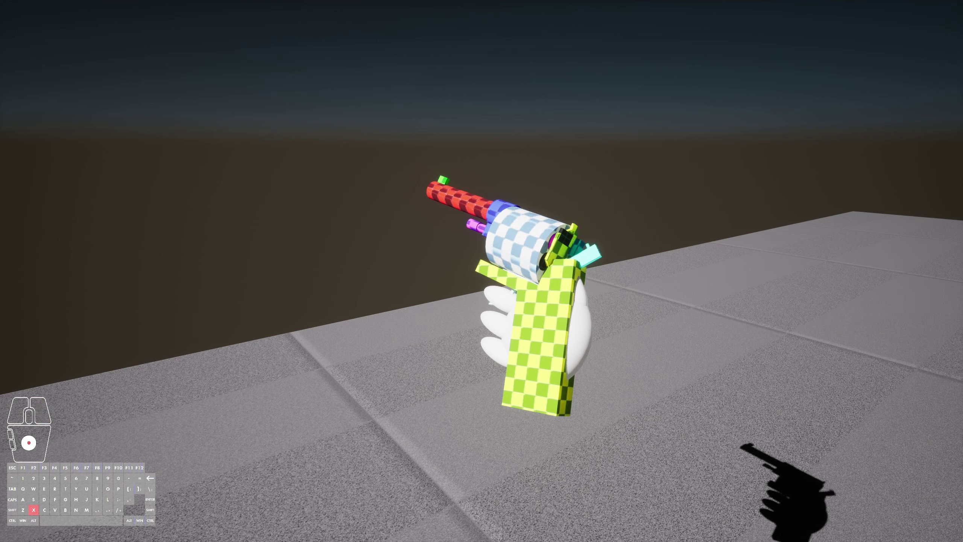
{"action": "scroll", "coordinate": [520, 246], "scroll_direction": "down", "scroll_amount": 1}
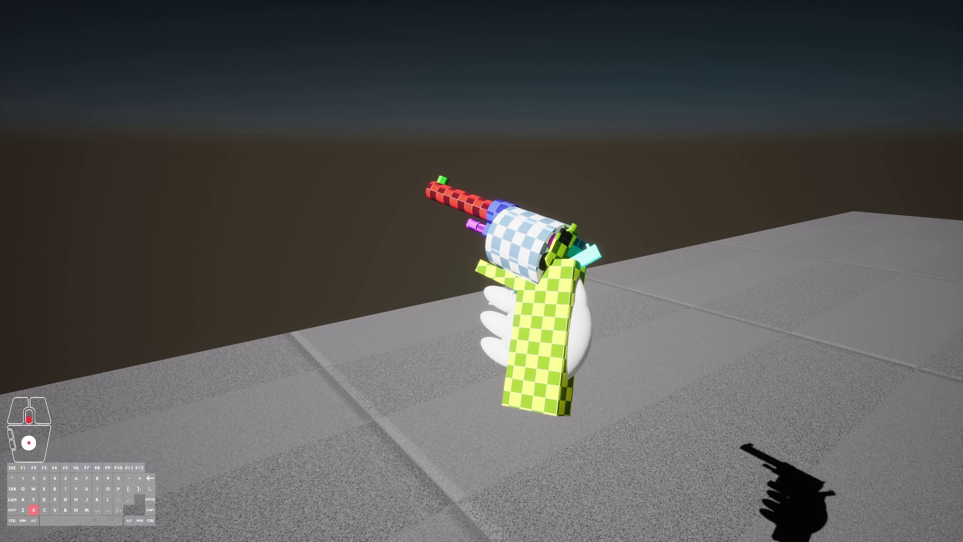
{"action": "scroll", "coordinate": [520, 246], "scroll_direction": "down", "scroll_amount": 1}
{"action": "scroll", "coordinate": [519, 247], "scroll_direction": "down", "scroll_amount": 1}
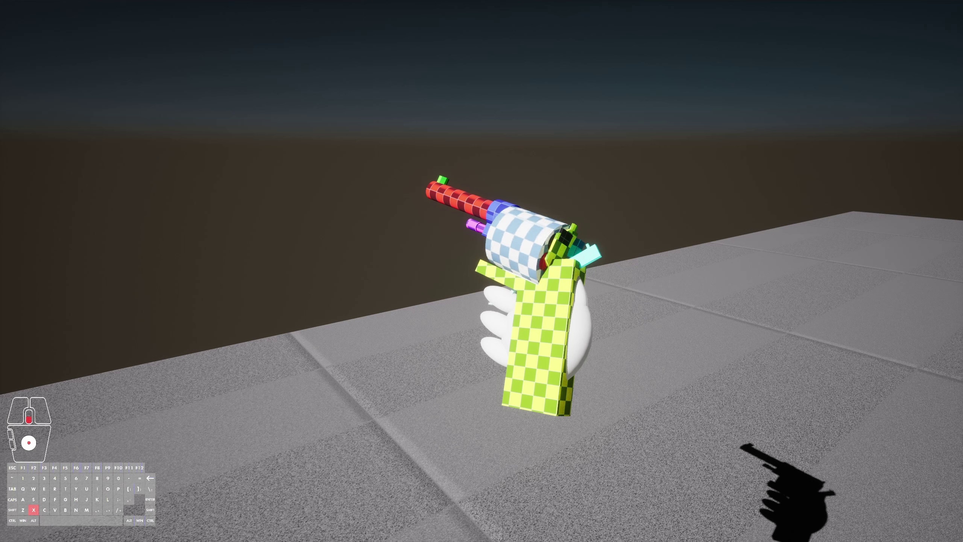
{"action": "right_click", "coordinate": [519, 247]}
{"action": "scroll", "coordinate": [520, 246], "scroll_direction": "down", "scroll_amount": 1}
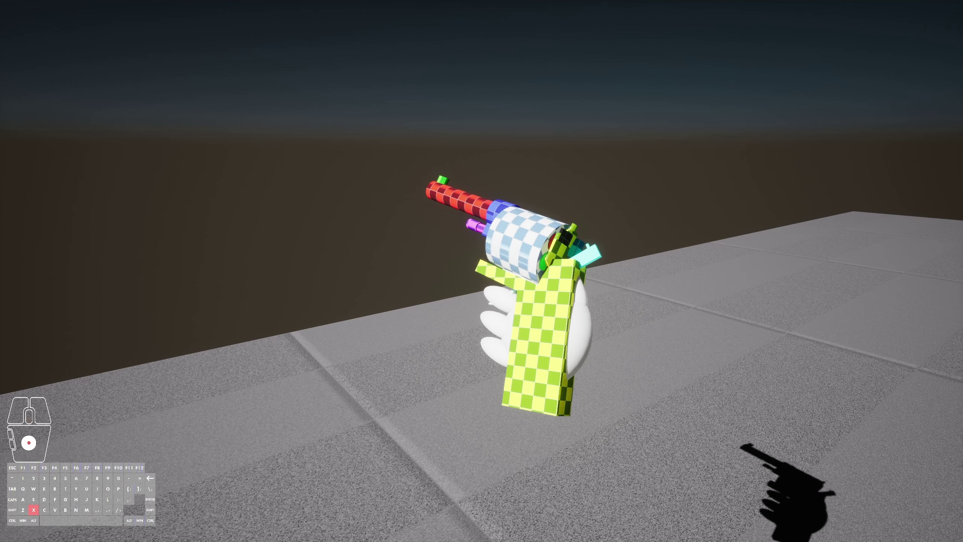
{"action": "right_click", "coordinate": [520, 246]}
{"action": "scroll", "coordinate": [520, 246], "scroll_direction": "down", "scroll_amount": 1}
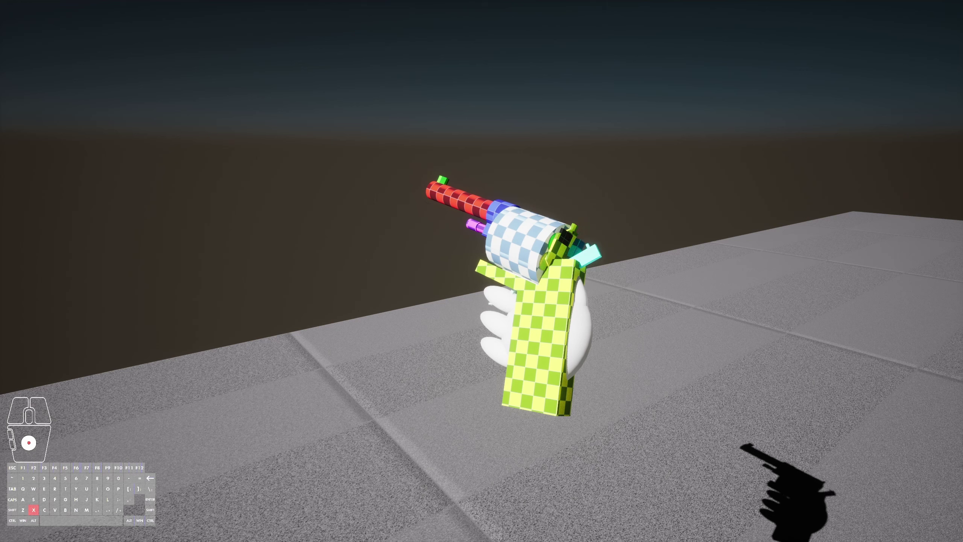
Step: Fire two shots leaving green trajectory beams, then cock through three more chambers
{"action": "left_click", "coordinate": [520, 246]}
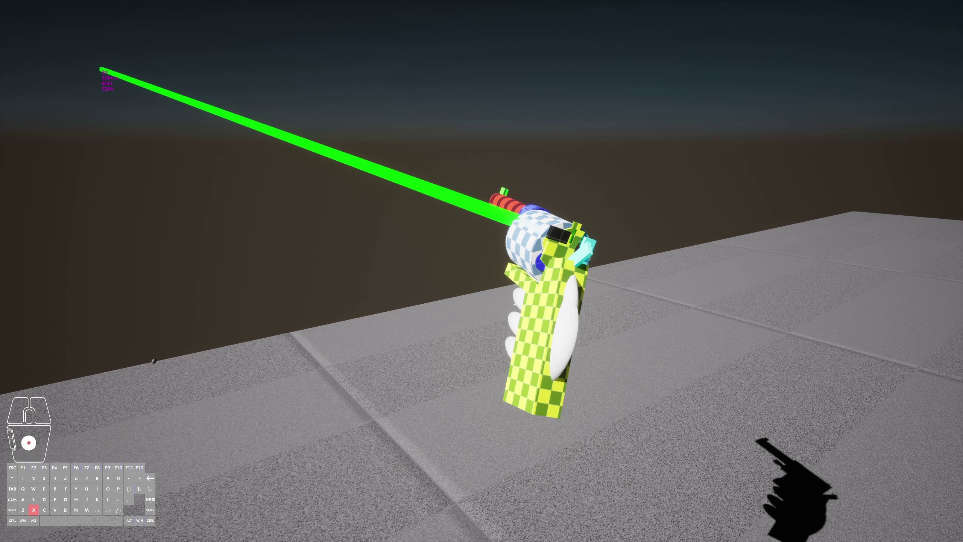
{"action": "right_click", "coordinate": [519, 247]}
{"action": "left_click", "coordinate": [520, 247]}
{"action": "scroll", "coordinate": [519, 247], "scroll_direction": "down", "scroll_amount": 1}
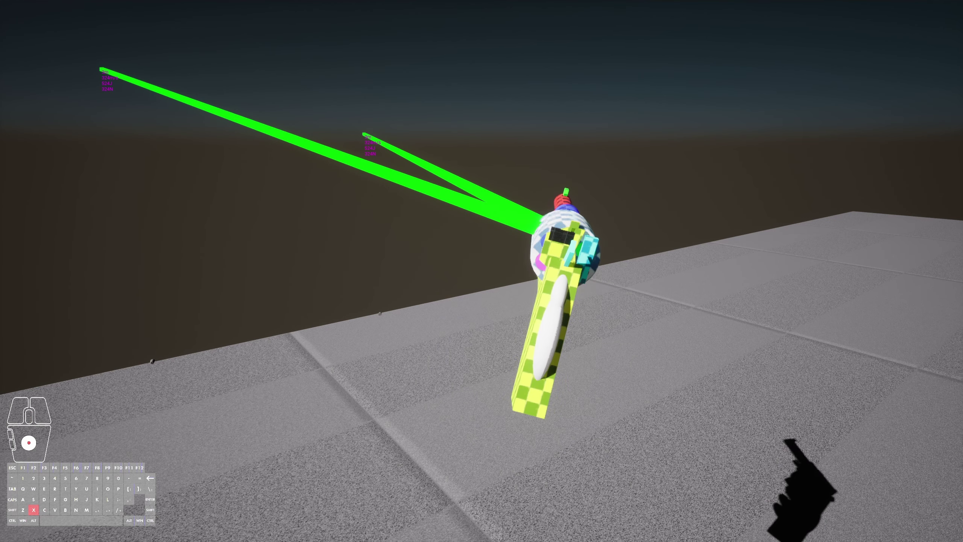
{"action": "right_click", "coordinate": [520, 247]}
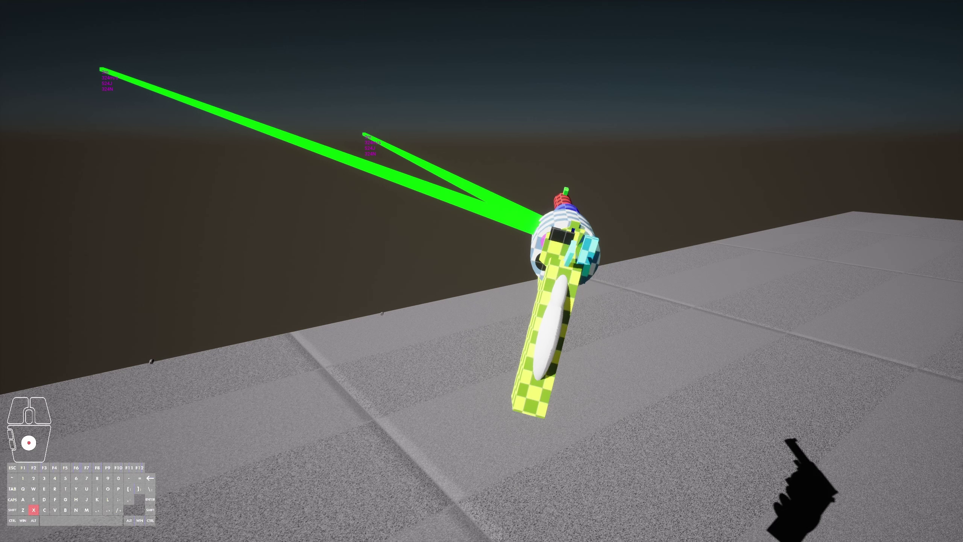
{"action": "right_click", "coordinate": [520, 246]}
{"action": "right_click", "coordinate": [519, 247]}
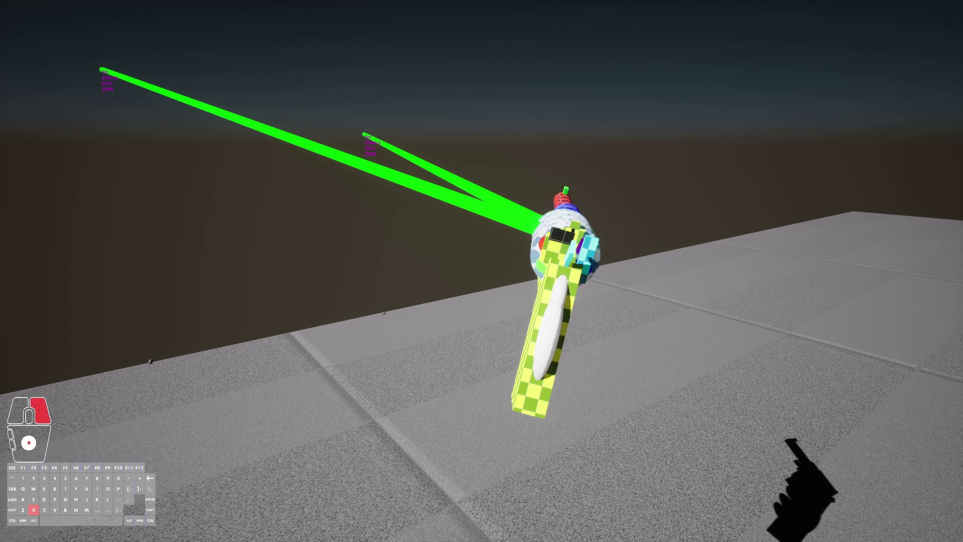
{"action": "key", "text": "Tab"}
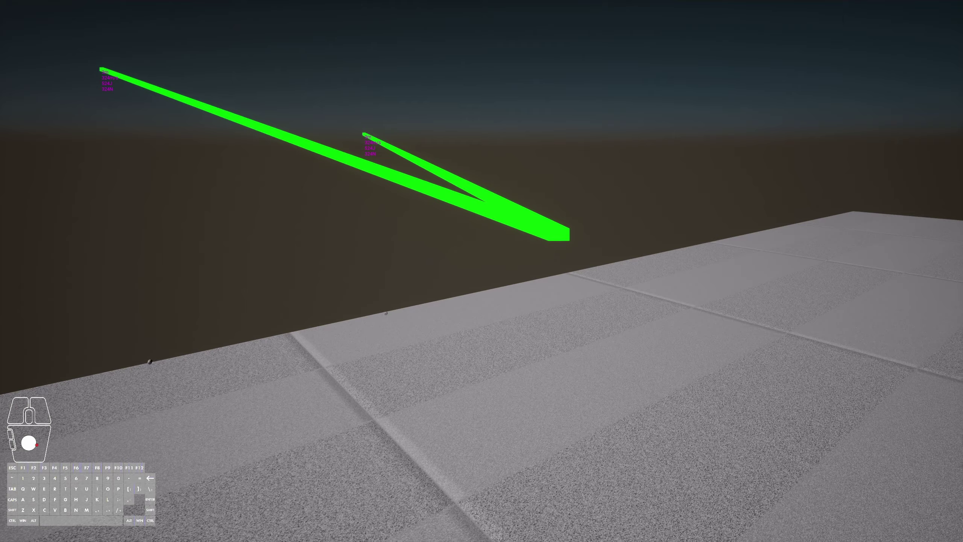